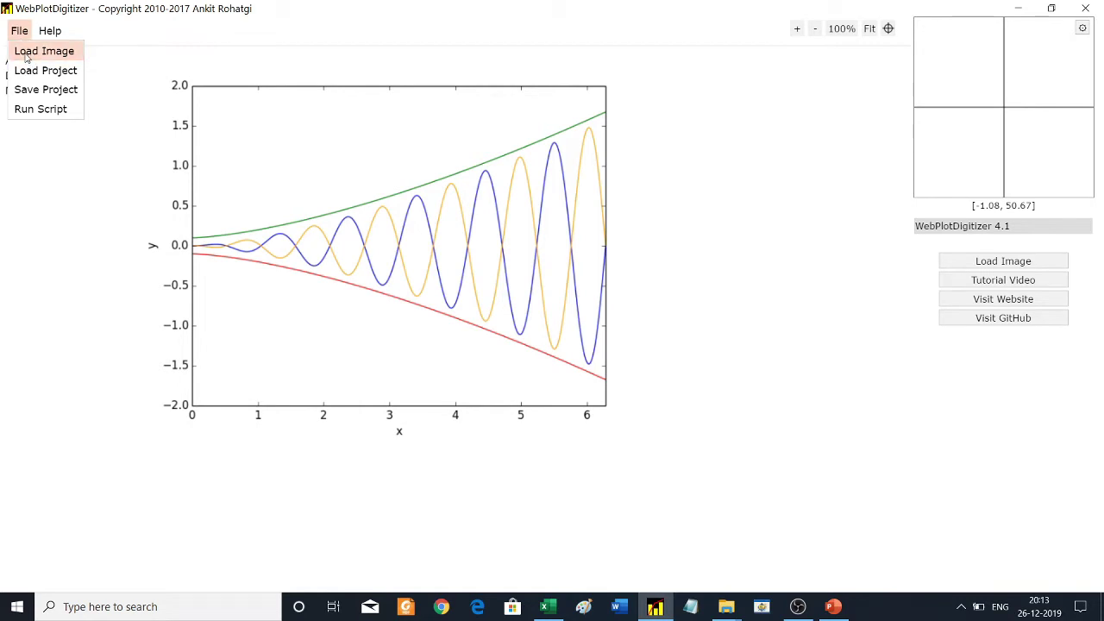
# Load the calibration1.png graph image from the Sodh Talk folder for digitizing
pyautogui.click(43, 51)
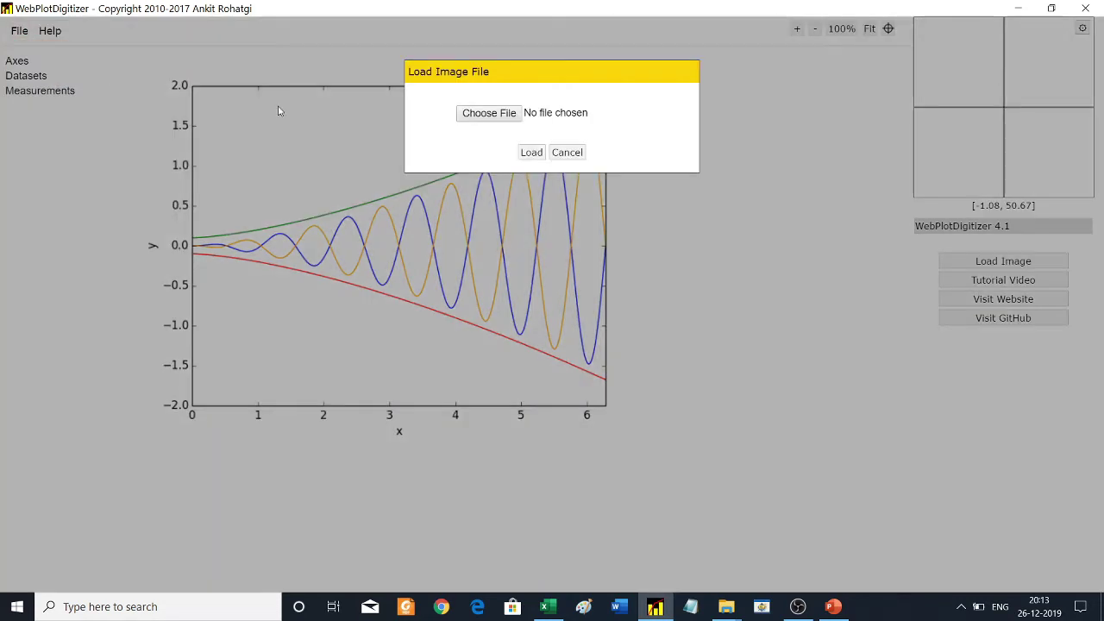
pyautogui.click(506, 115)
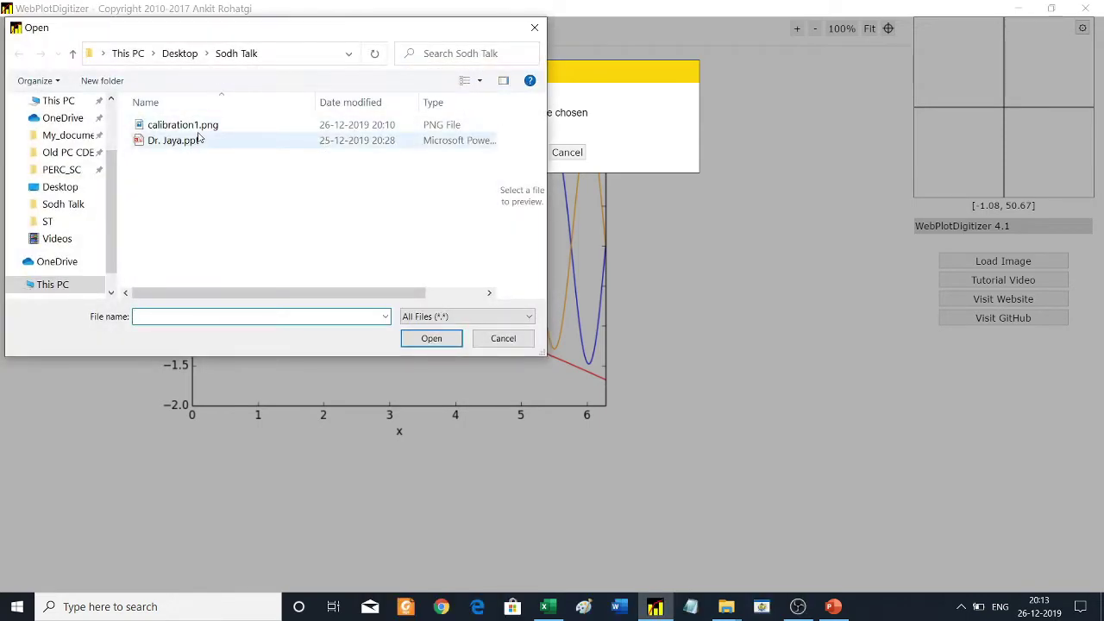
pyautogui.click(195, 126)
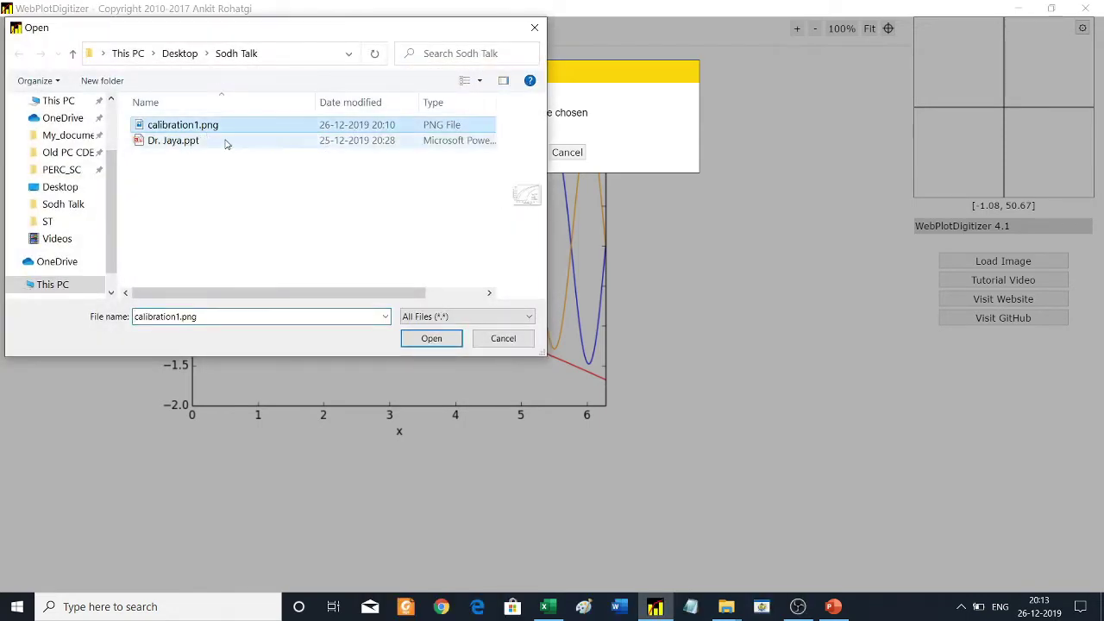
pyautogui.click(431, 338)
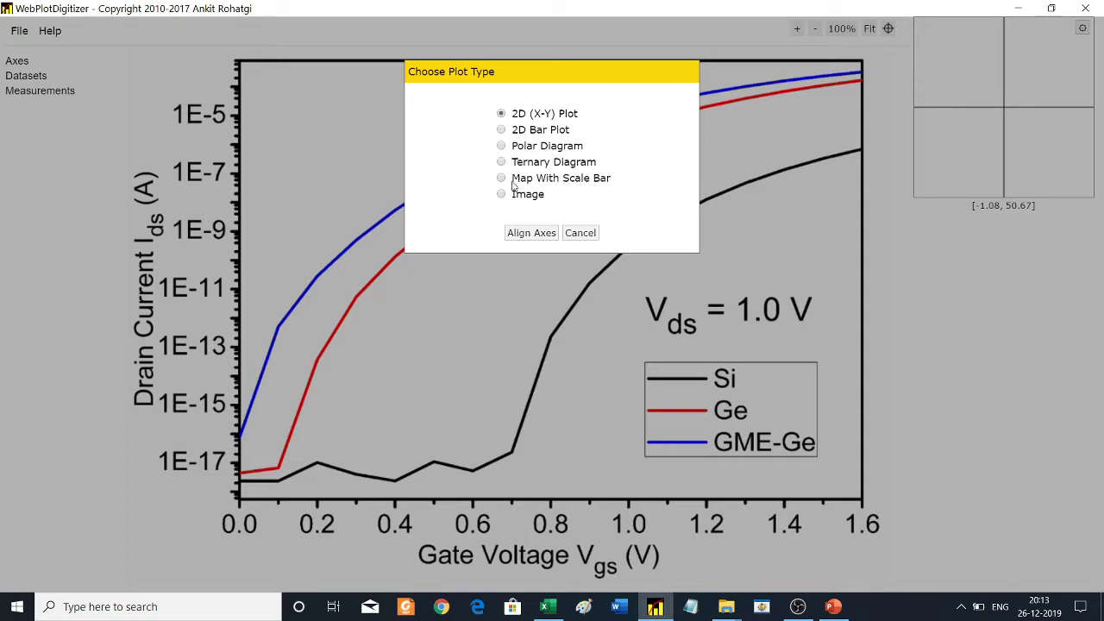
# Start aligning axes for a 2D (X-Y) plot and mark calibration points at X 0.0 and 1.6, and Y 1E-17 and 1E-5
pyautogui.click(545, 239)
pyautogui.click(552, 313)
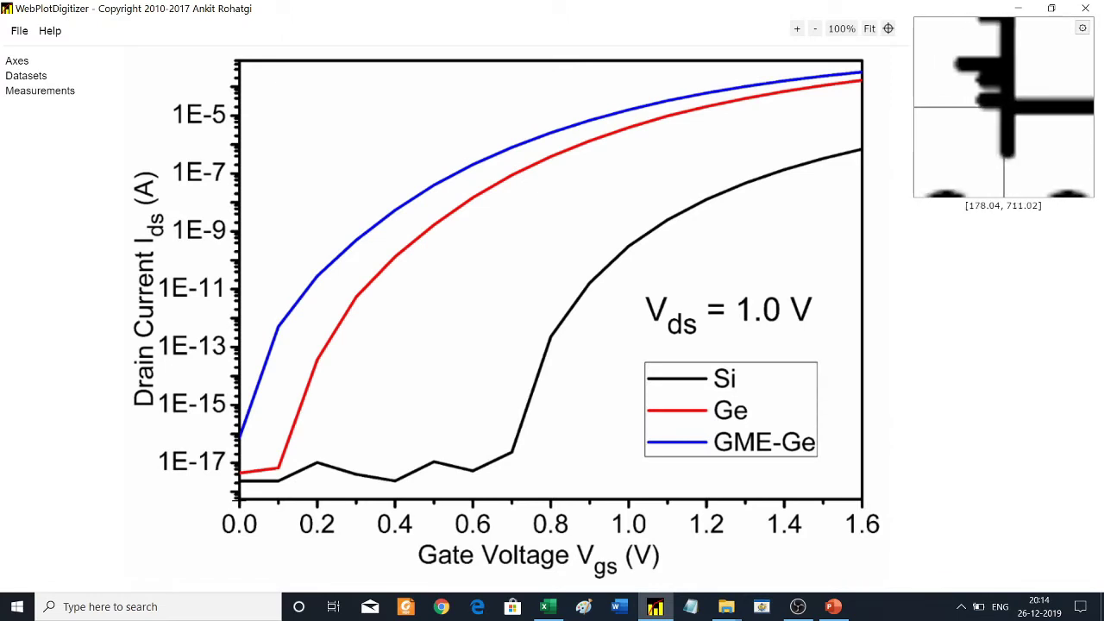
pyautogui.click(239, 499)
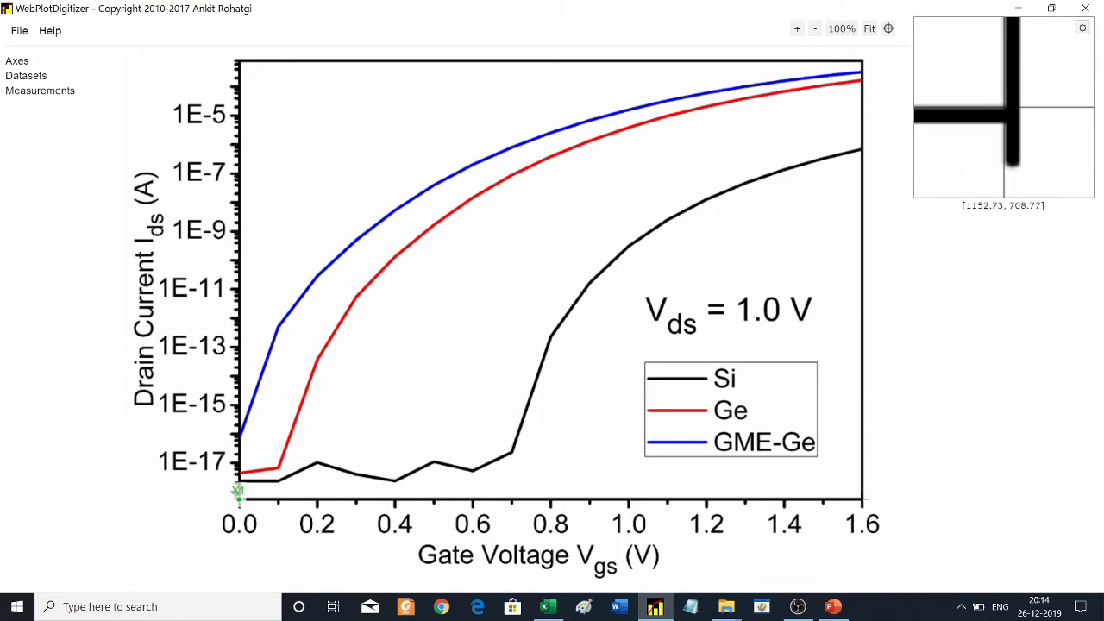
pyautogui.click(861, 499)
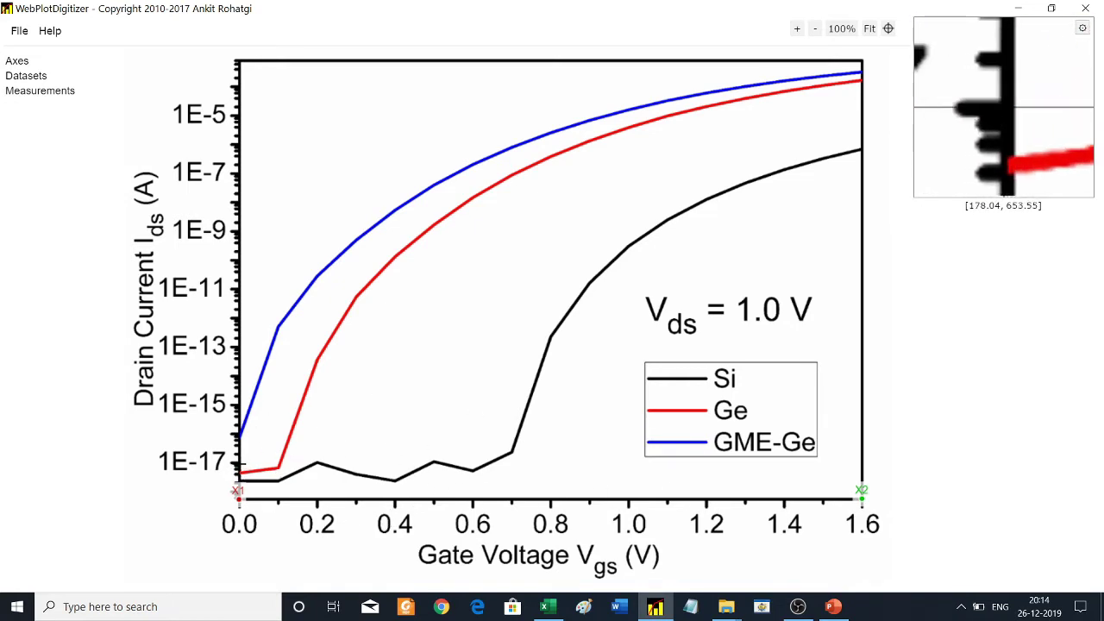
pyautogui.click(240, 464)
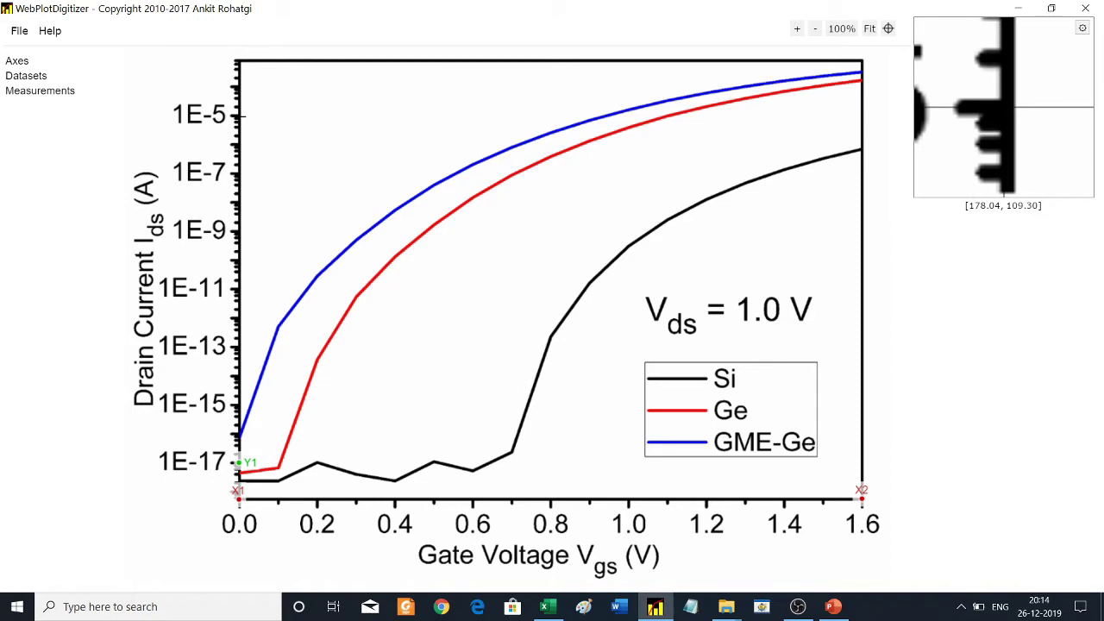
pyautogui.click(240, 114)
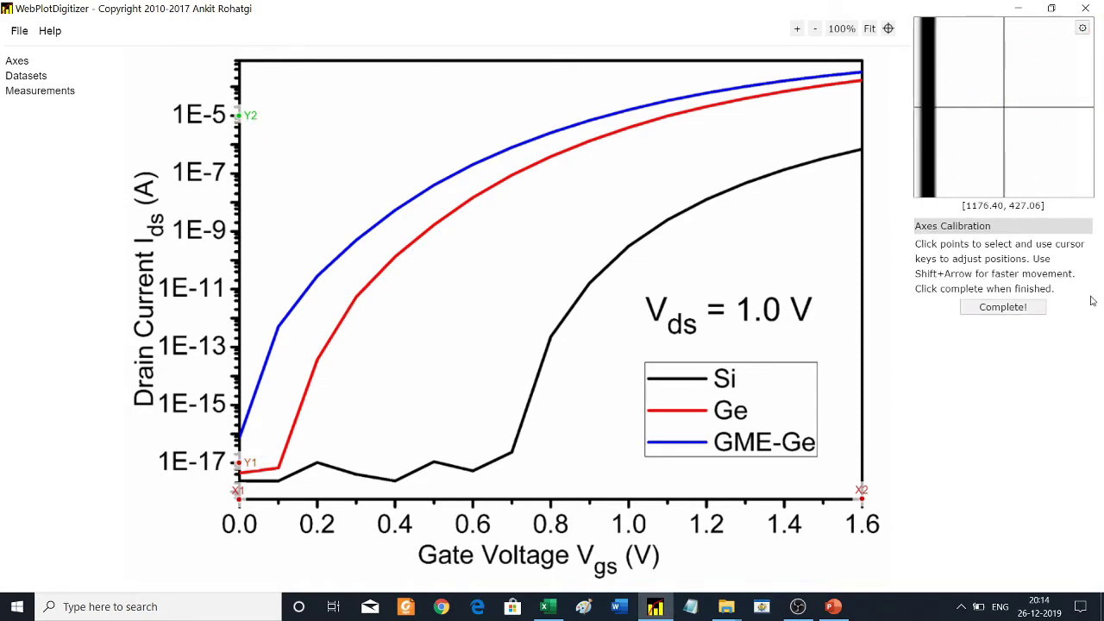
# Calibrate the X axis from 0 to 1.6 and the Y axis from 1e-17 to 1e-5 with log scale on Y
pyautogui.click(1032, 310)
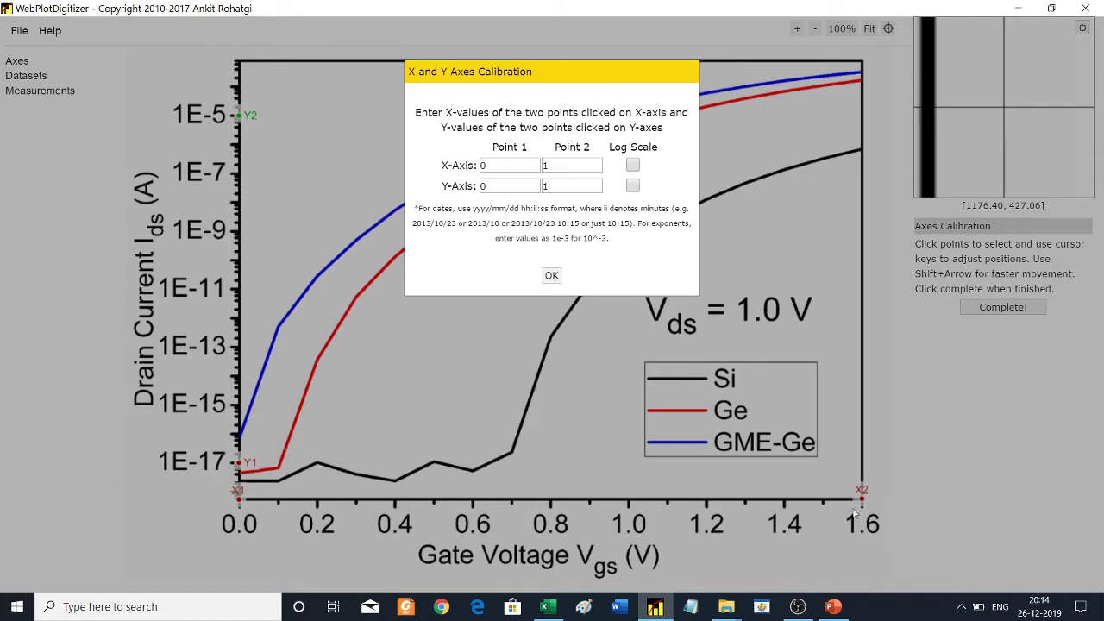
pyautogui.click(572, 164)
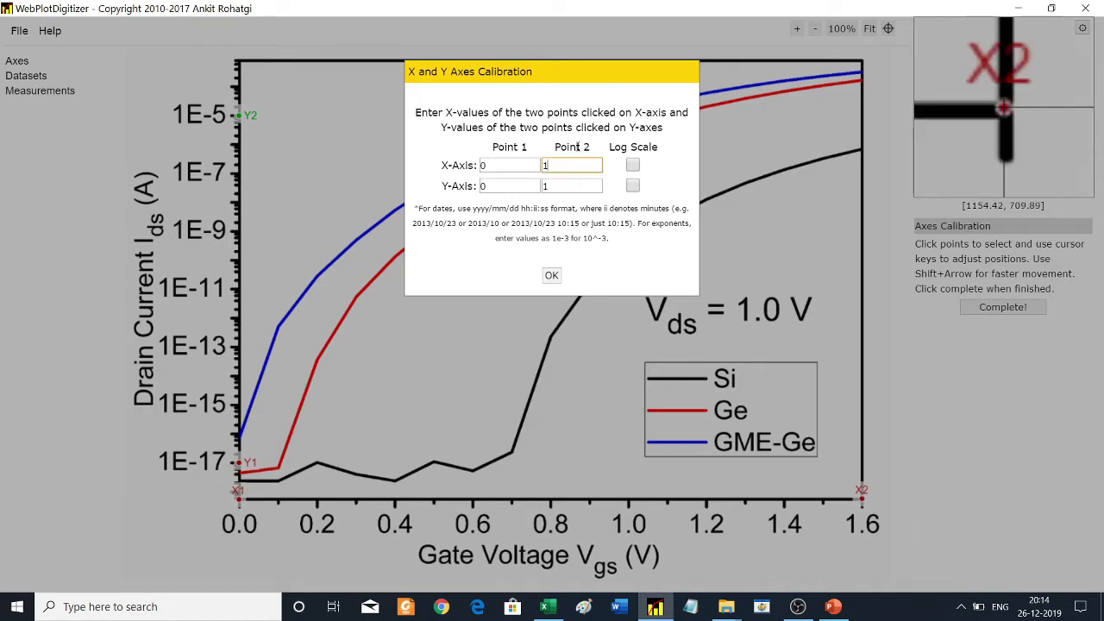
pyautogui.write('.6')
pyautogui.press('Tab')
pyautogui.press('Tab')
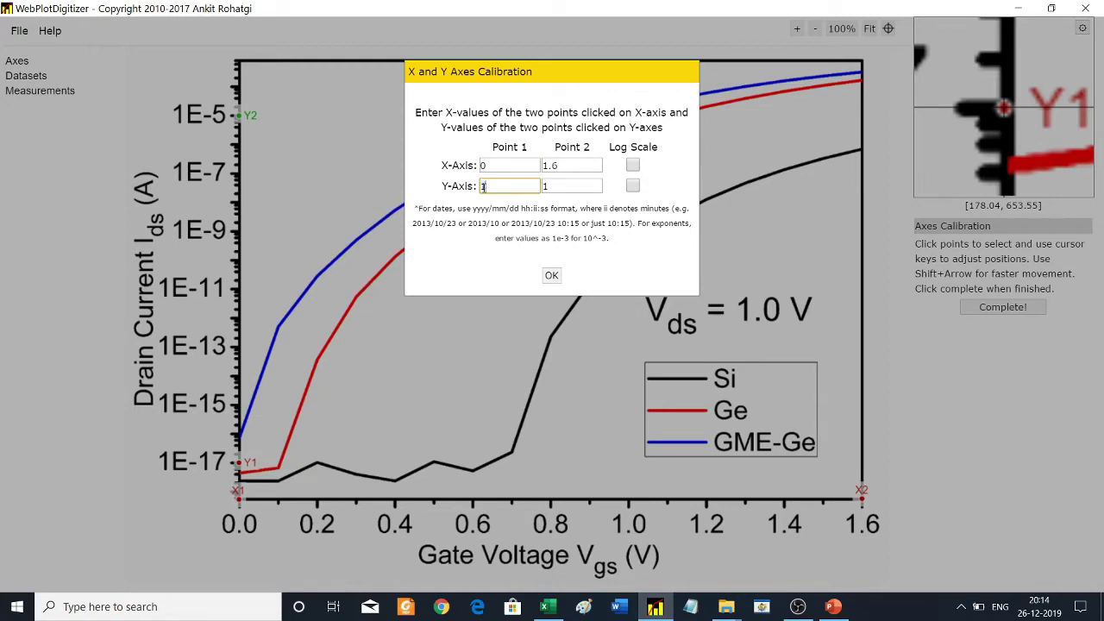
pyautogui.write('1e-17')
pyautogui.press('Tab')
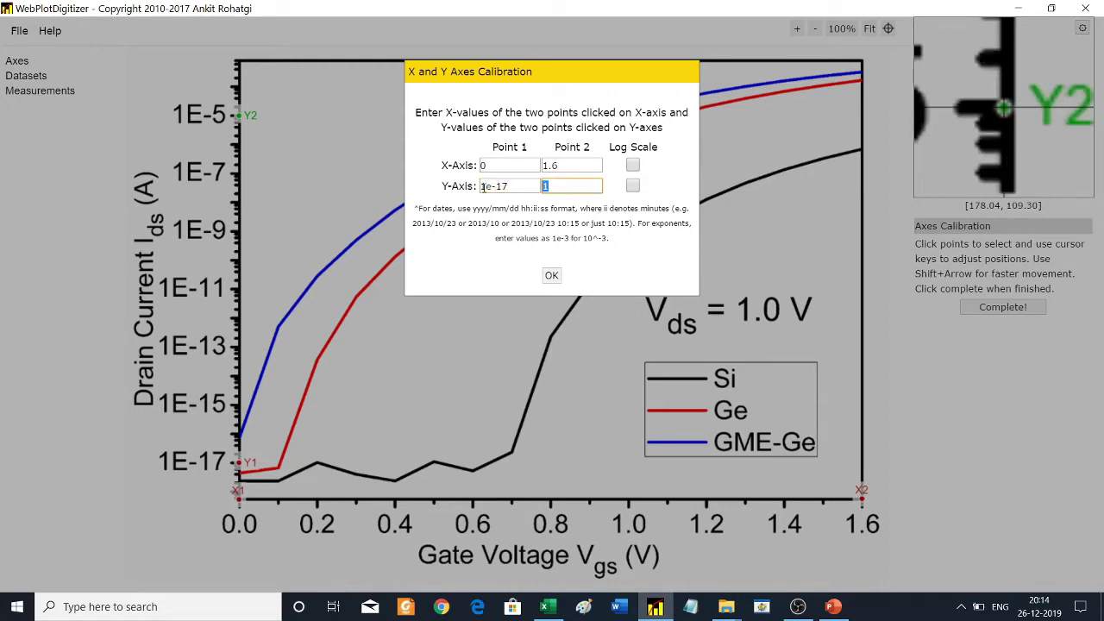
pyautogui.write('e-5')
pyautogui.click(634, 187)
pyautogui.click(551, 276)
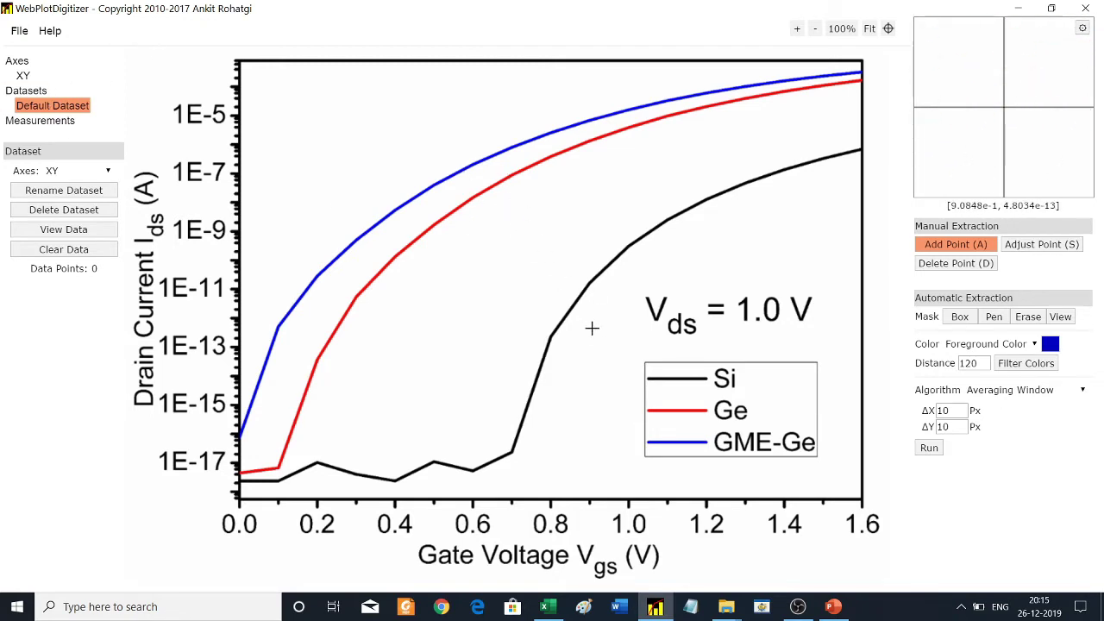
# Add three new datasets at once to the project
pyautogui.click(38, 93)
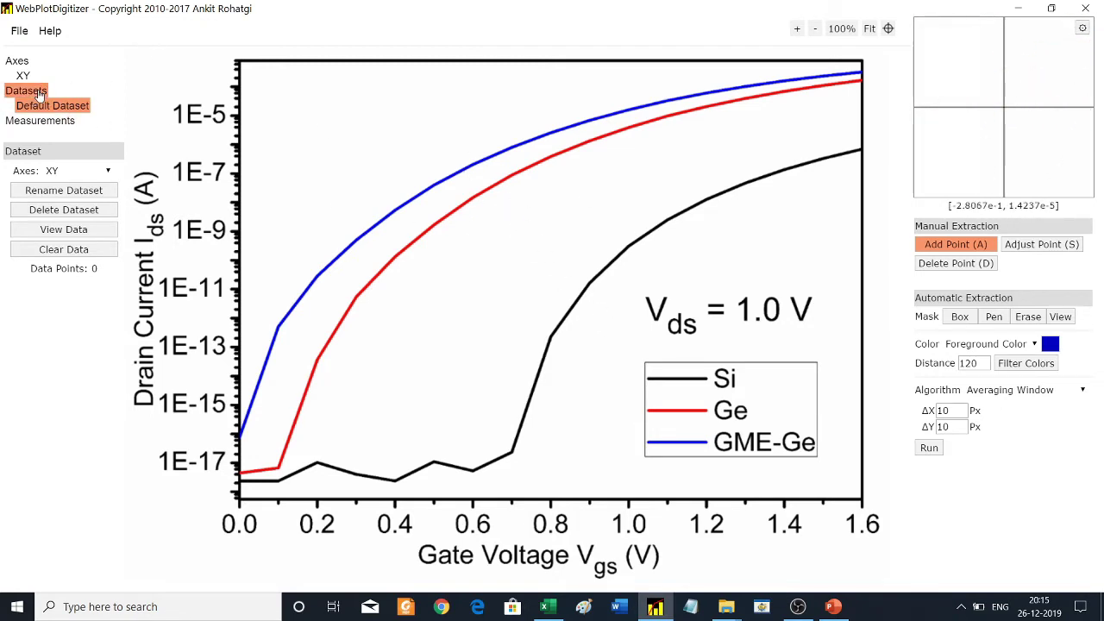
pyautogui.click(72, 173)
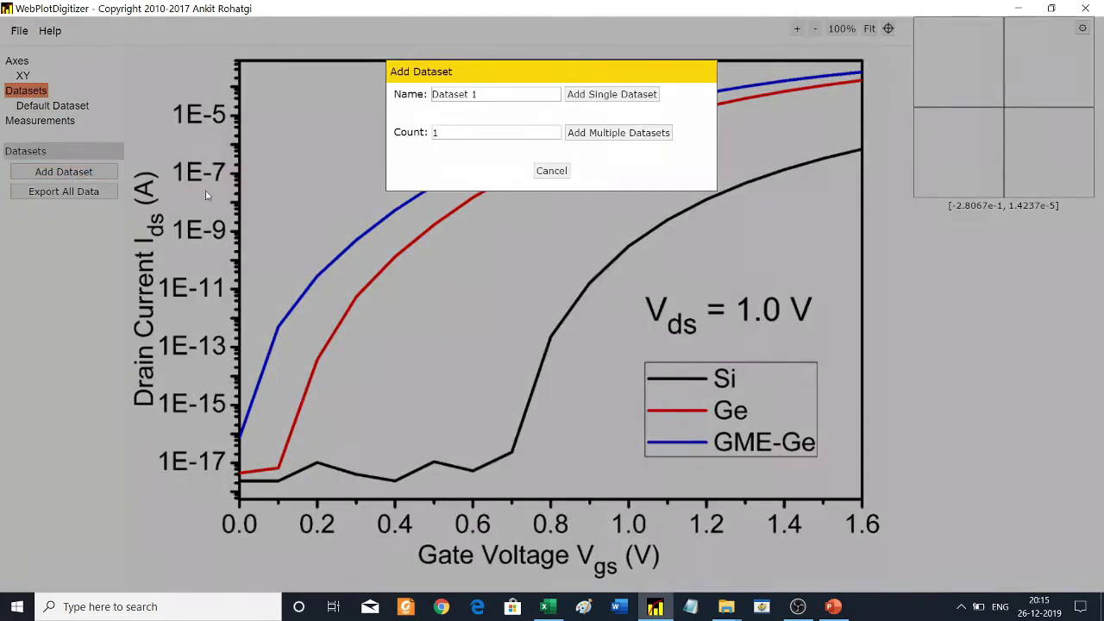
pyautogui.moveTo(460, 130); pyautogui.dragTo(416, 148)
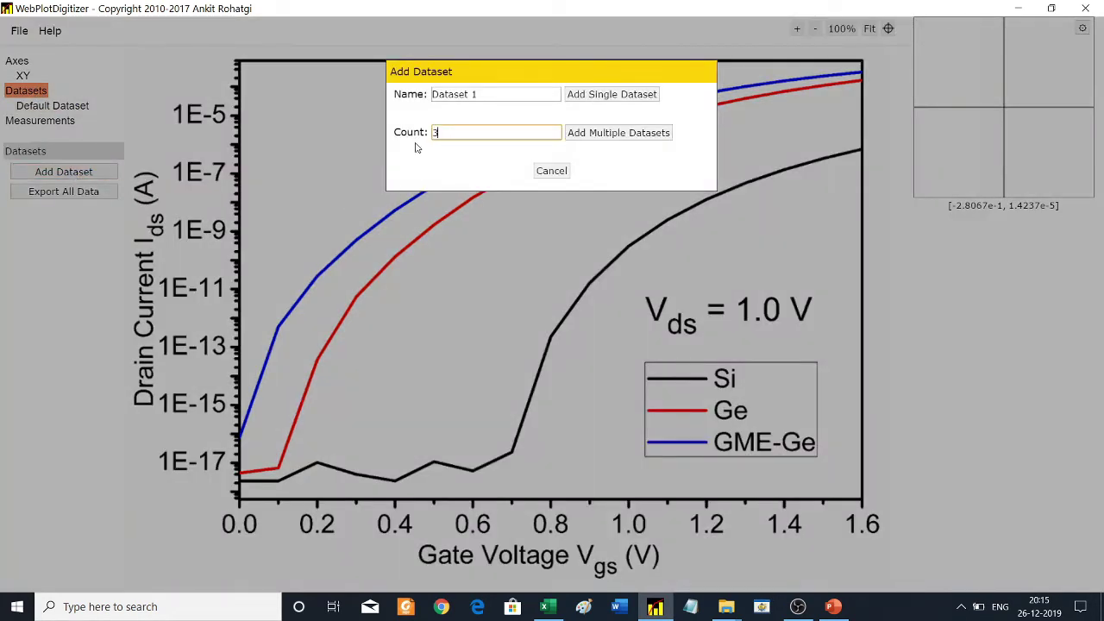
pyautogui.click(605, 134)
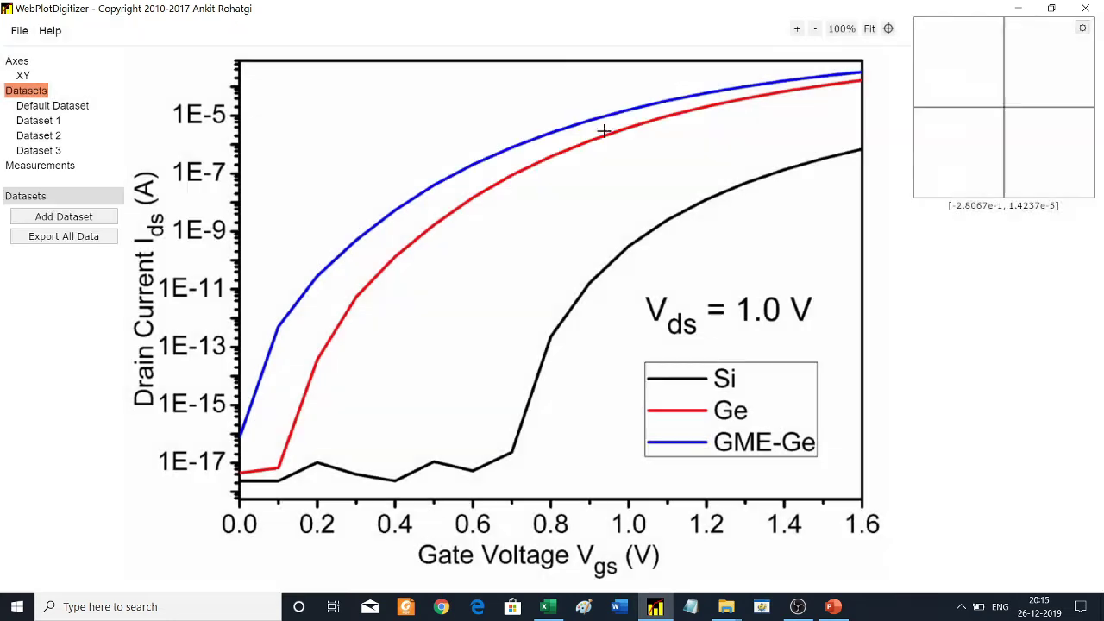
# Delete the Default Dataset from the dataset list
pyautogui.click(62, 109)
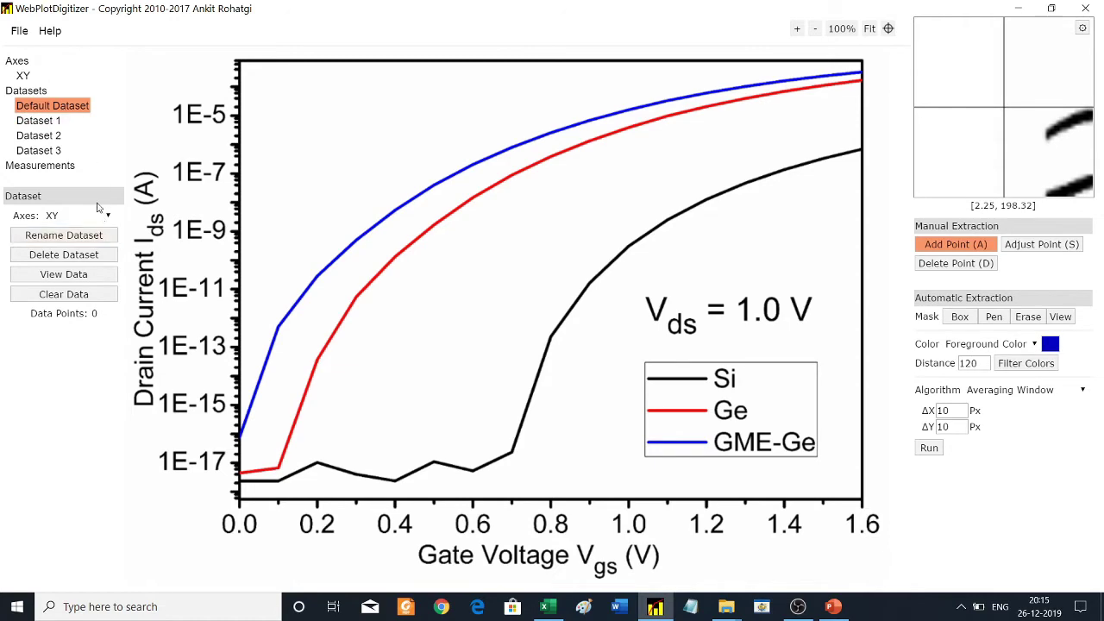
pyautogui.click(63, 254)
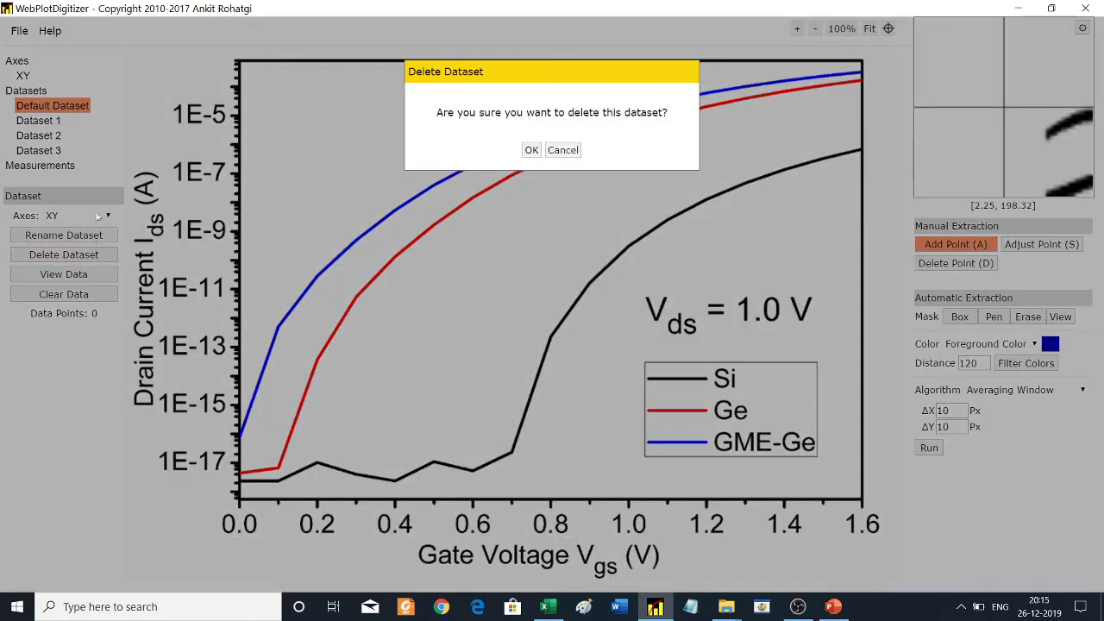
pyautogui.click(531, 150)
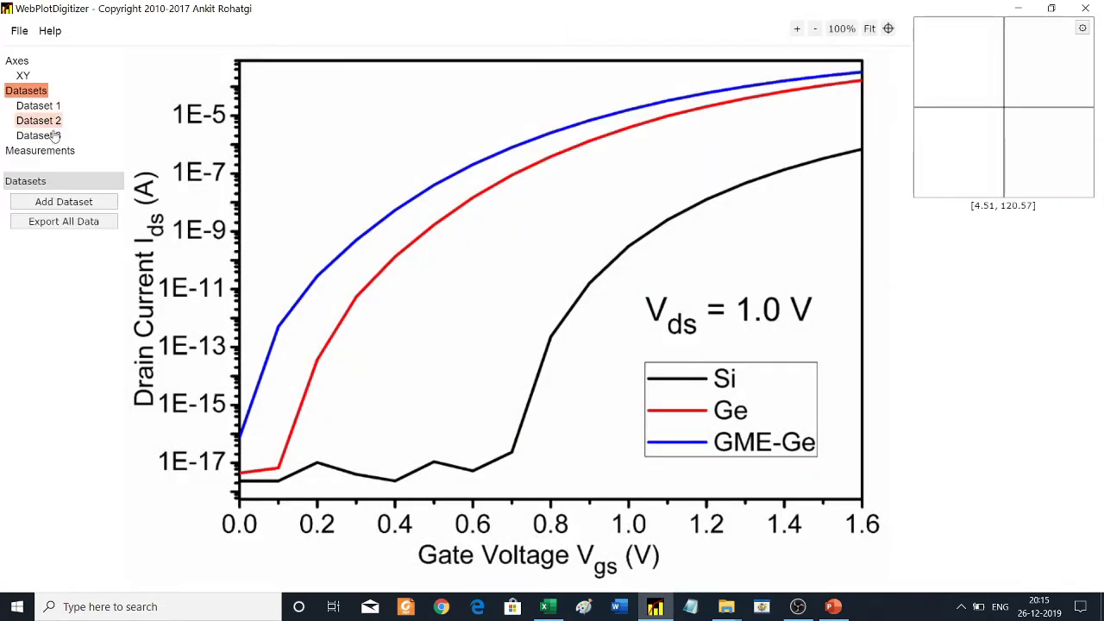
# Rename Dataset 1 as Si
pyautogui.click(50, 106)
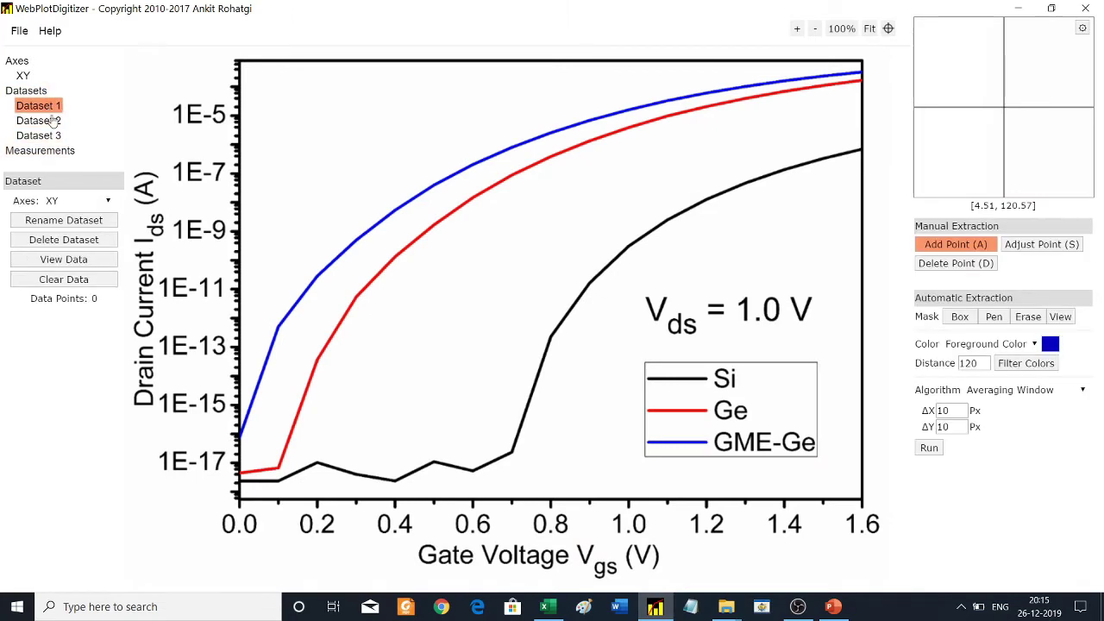
pyautogui.click(64, 221)
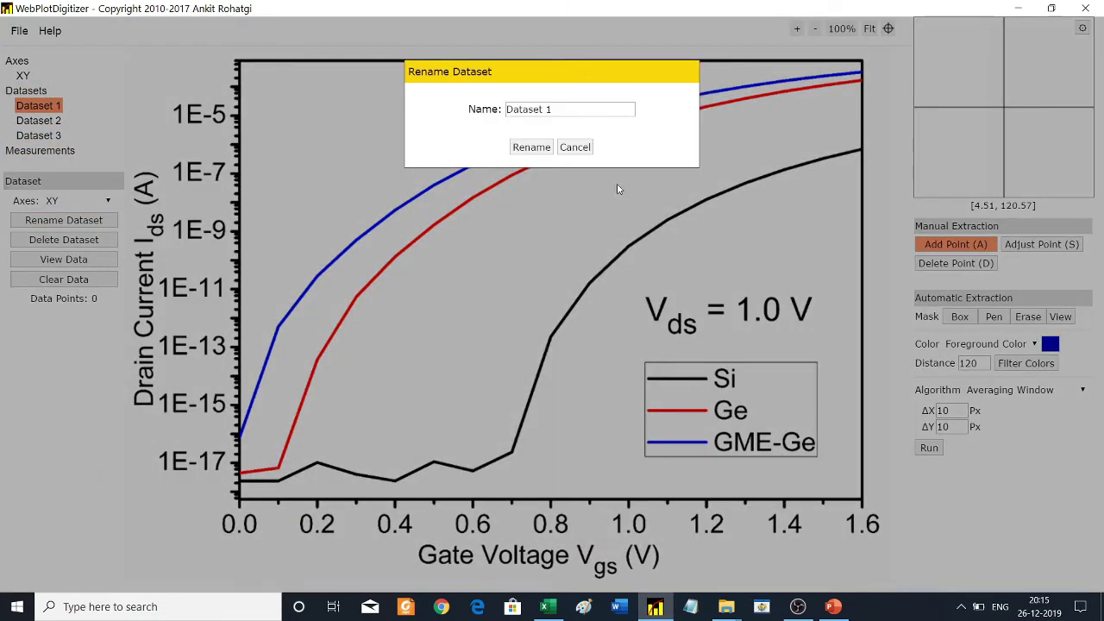
pyautogui.tripleClick(591, 115)
pyautogui.write('Si')
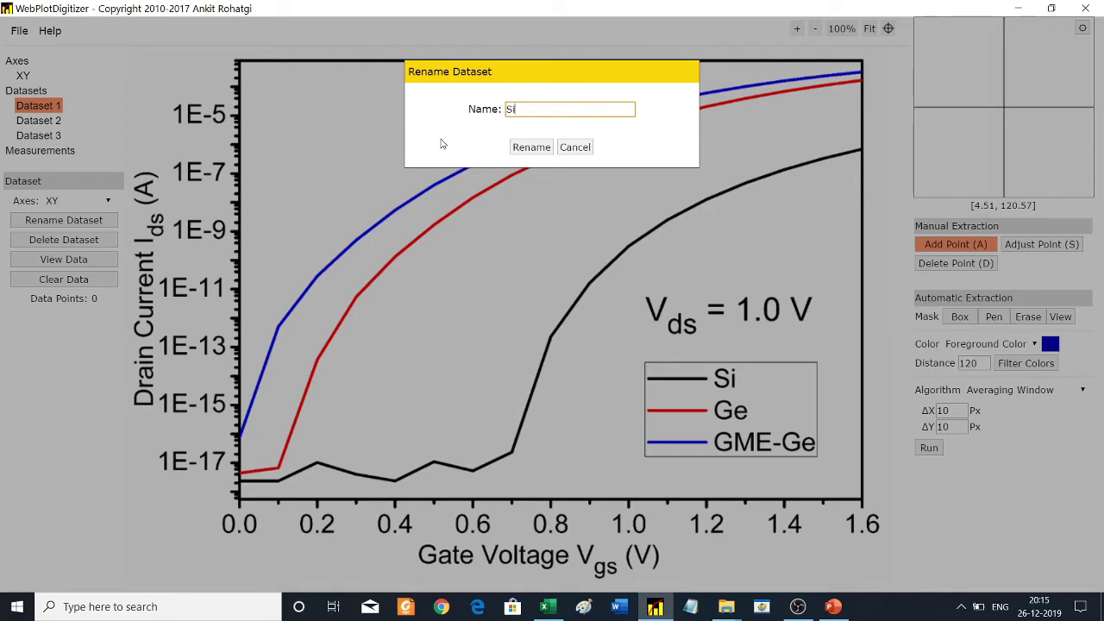
pyautogui.click(542, 149)
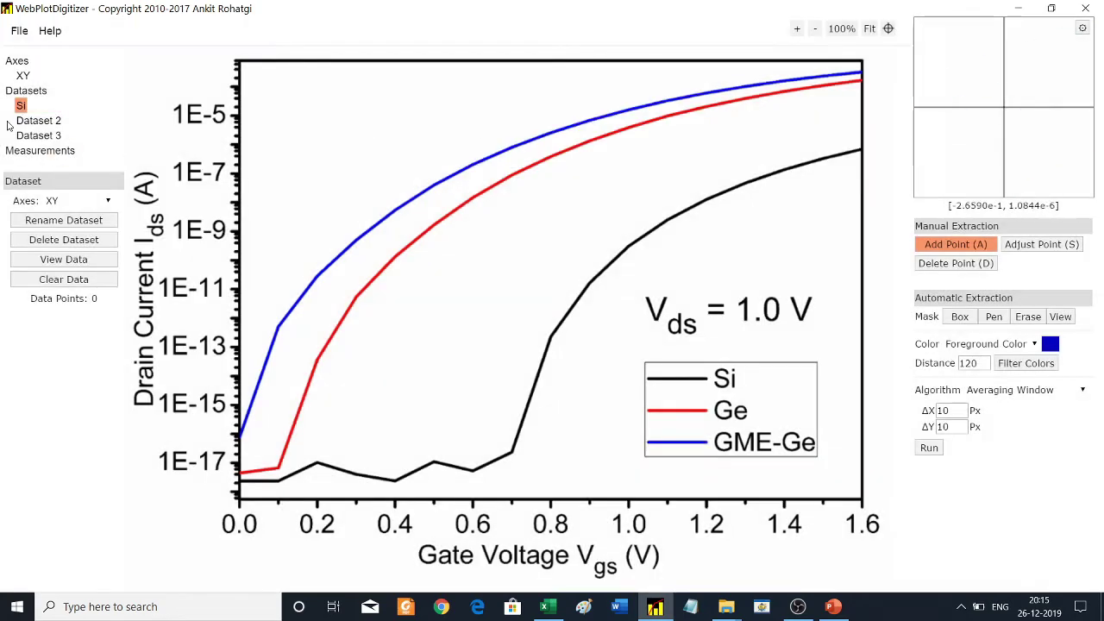
# Rename Dataset 2 as Ge
pyautogui.click(12, 123)
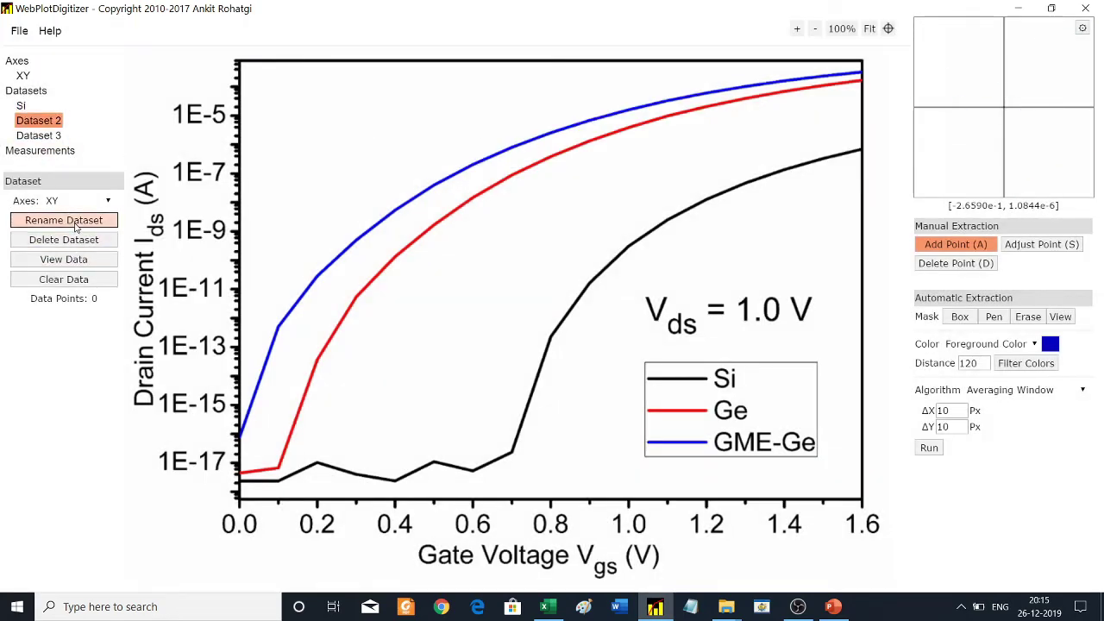
pyautogui.click(76, 227)
pyautogui.tripleClick(574, 110)
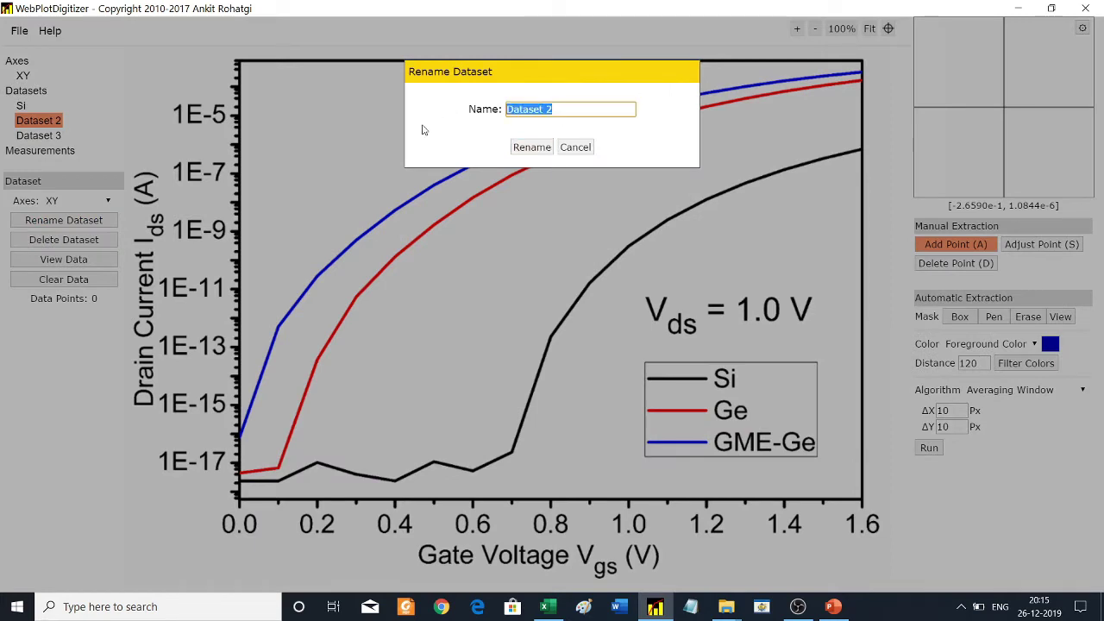
pyautogui.write('Ge')
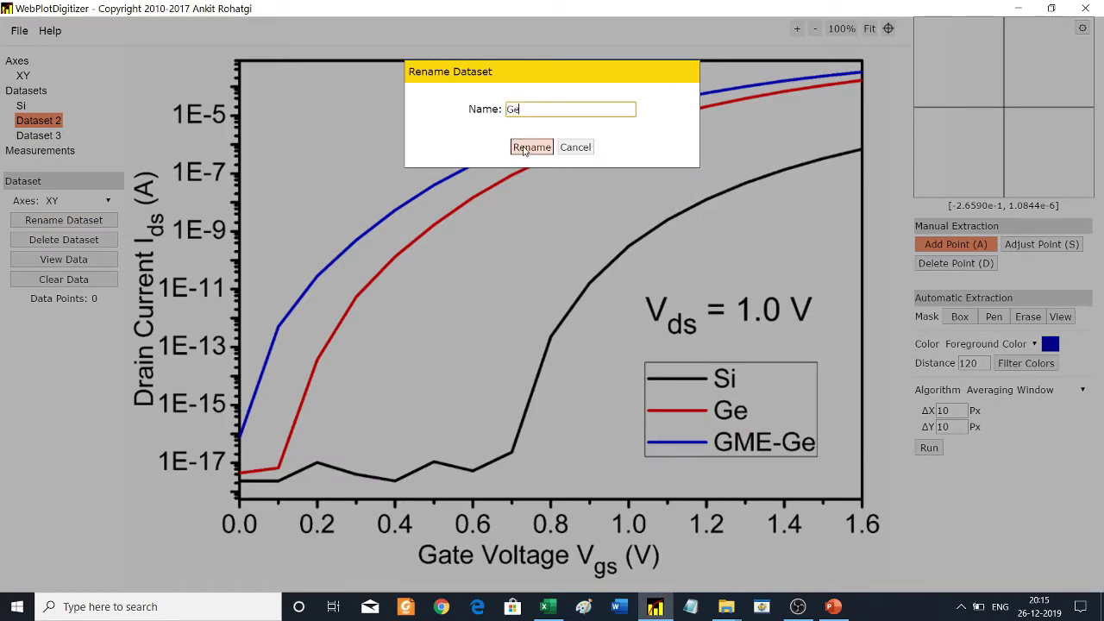
pyautogui.click(524, 147)
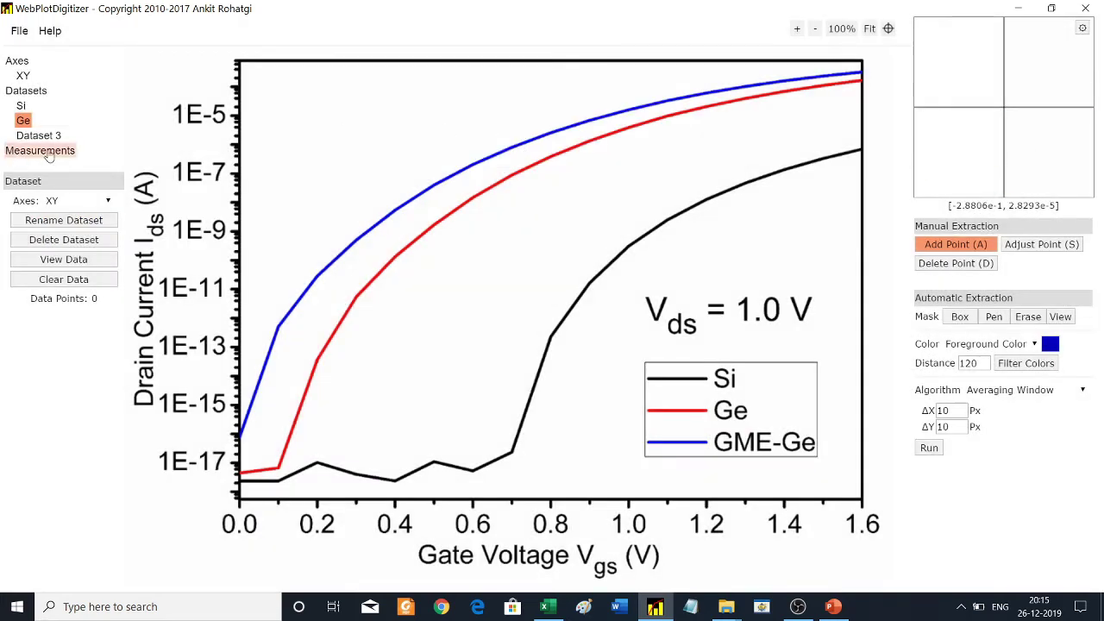
# Rename Dataset 3 as GME-Ge
pyautogui.click(57, 137)
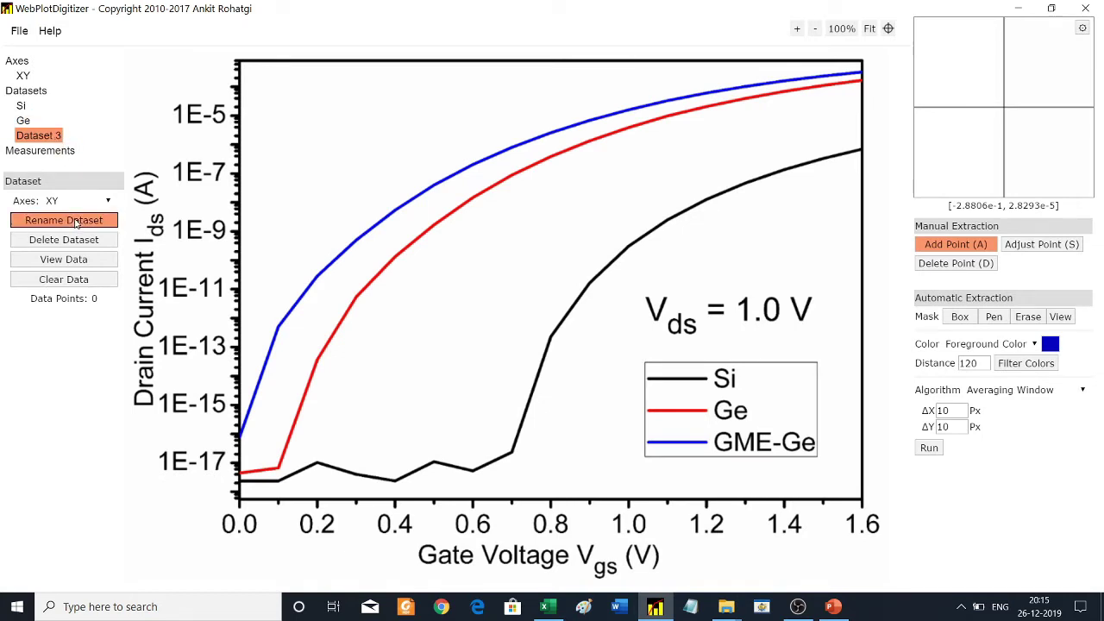
pyautogui.click(78, 222)
pyautogui.moveTo(578, 108); pyautogui.dragTo(412, 117)
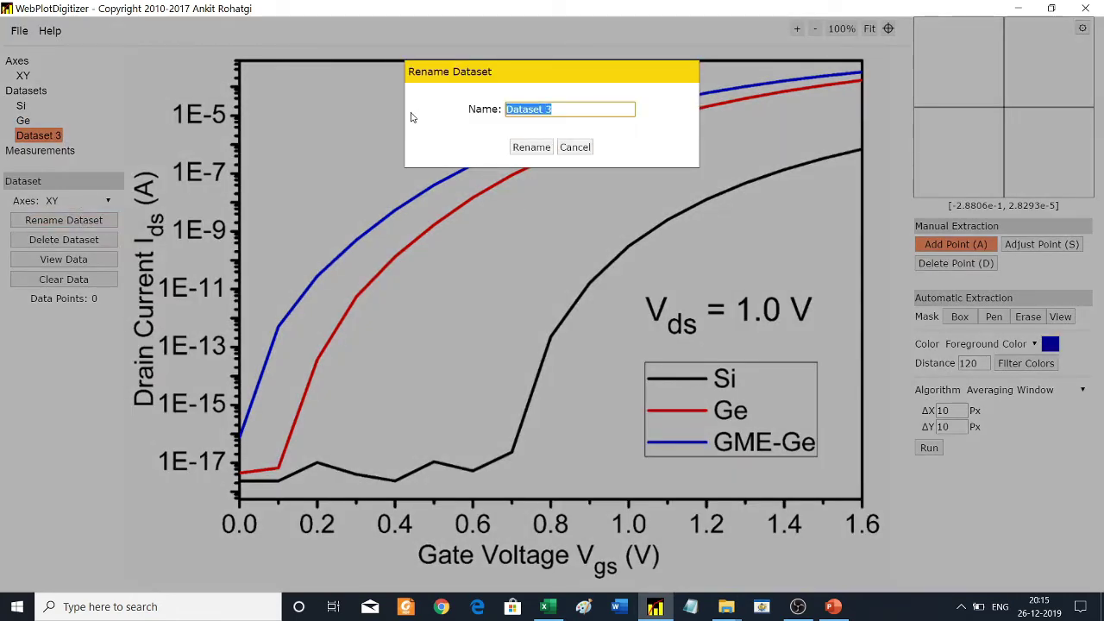
pyautogui.write('GME-Ge')
pyautogui.click(533, 149)
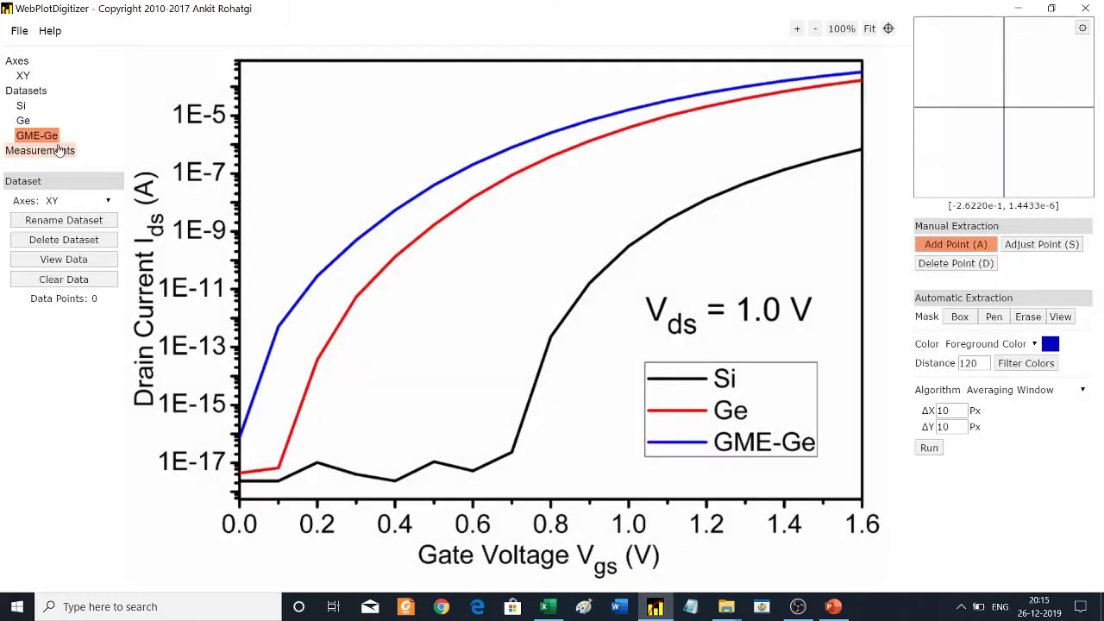
# Add points manually to the Si dataset along the whole black curve, from about 0.03 V to 1.58 V gate voltage
pyautogui.click(21, 105)
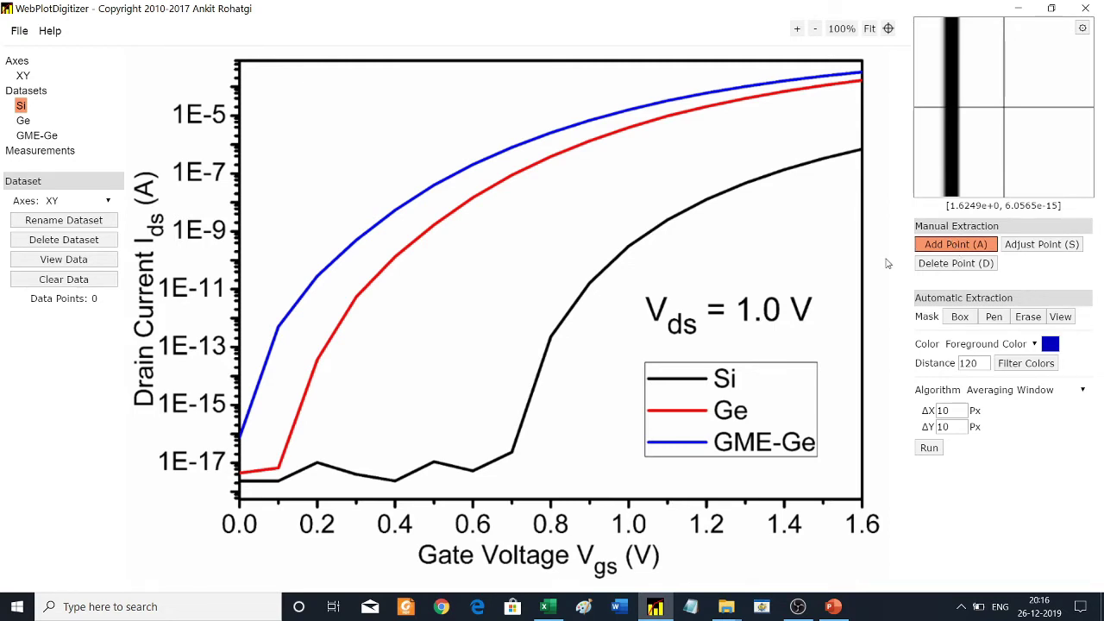
pyautogui.click(250, 479)
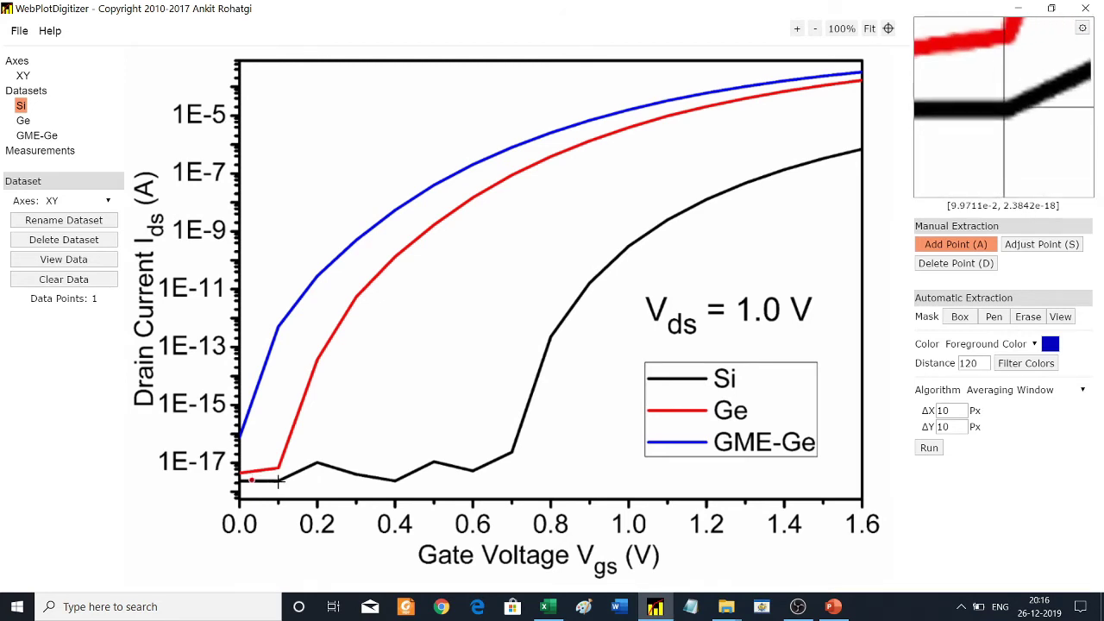
pyautogui.click(274, 481)
pyautogui.click(317, 463)
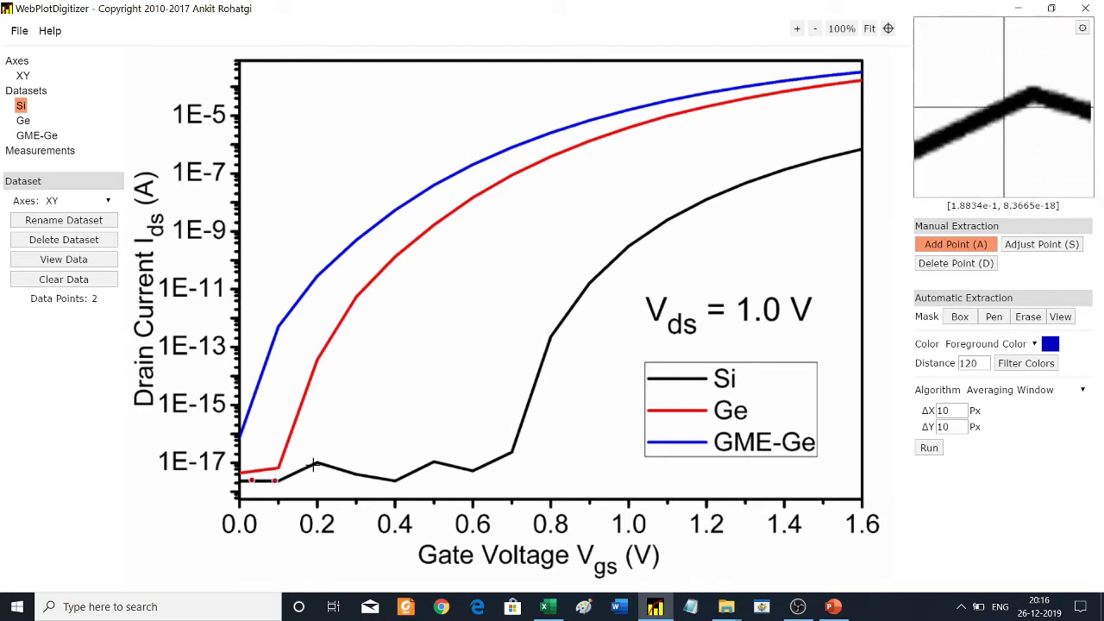
pyautogui.click(345, 472)
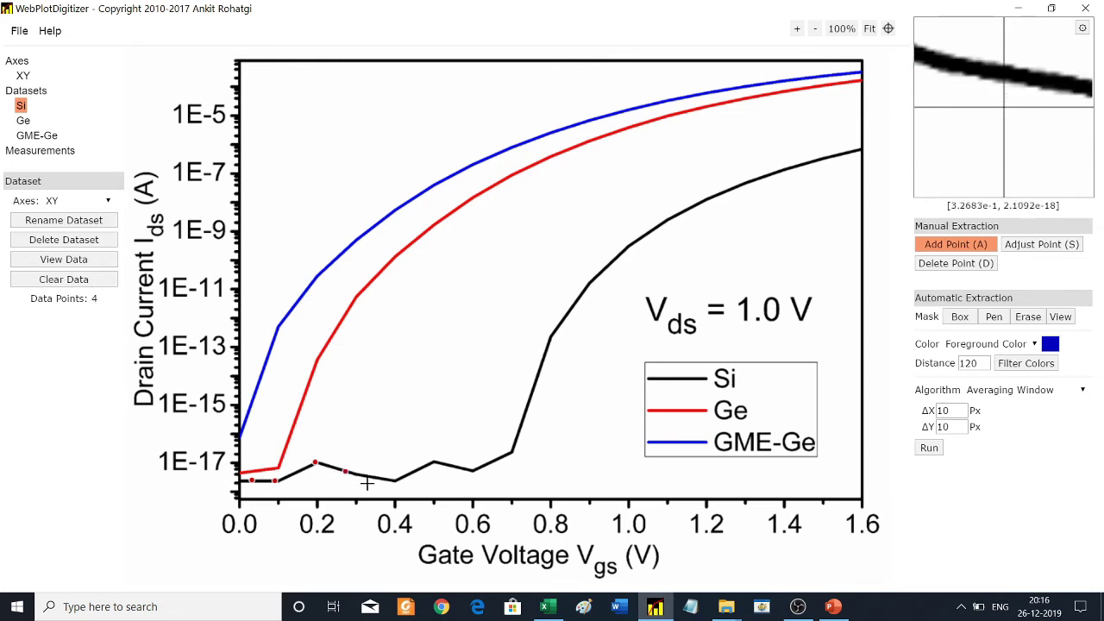
pyautogui.click(382, 479)
pyautogui.click(405, 476)
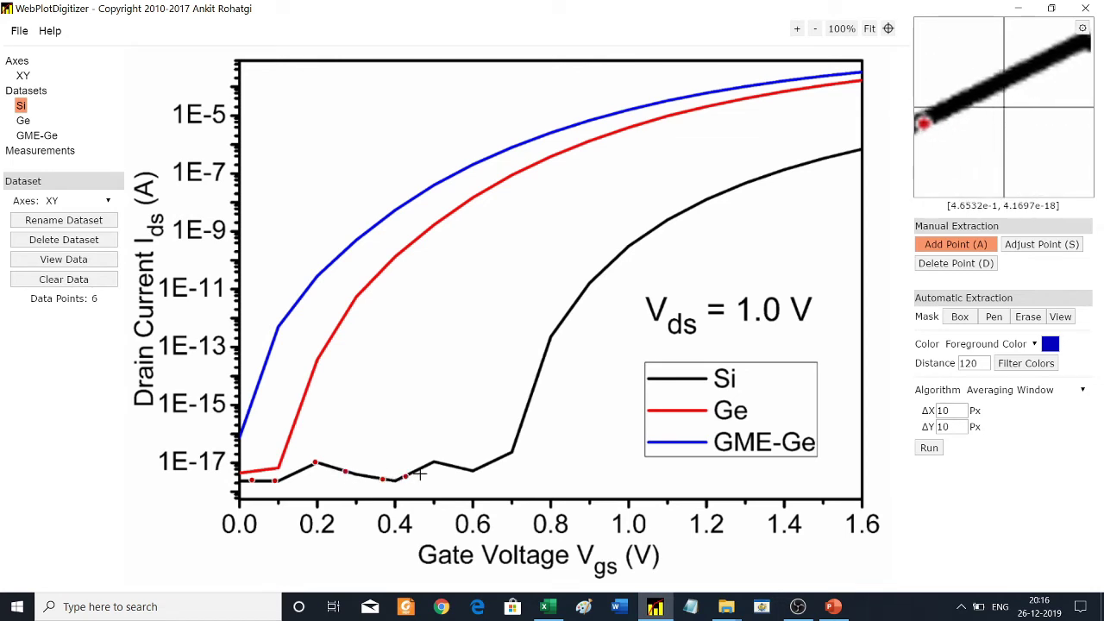
pyautogui.click(424, 466)
pyautogui.click(442, 464)
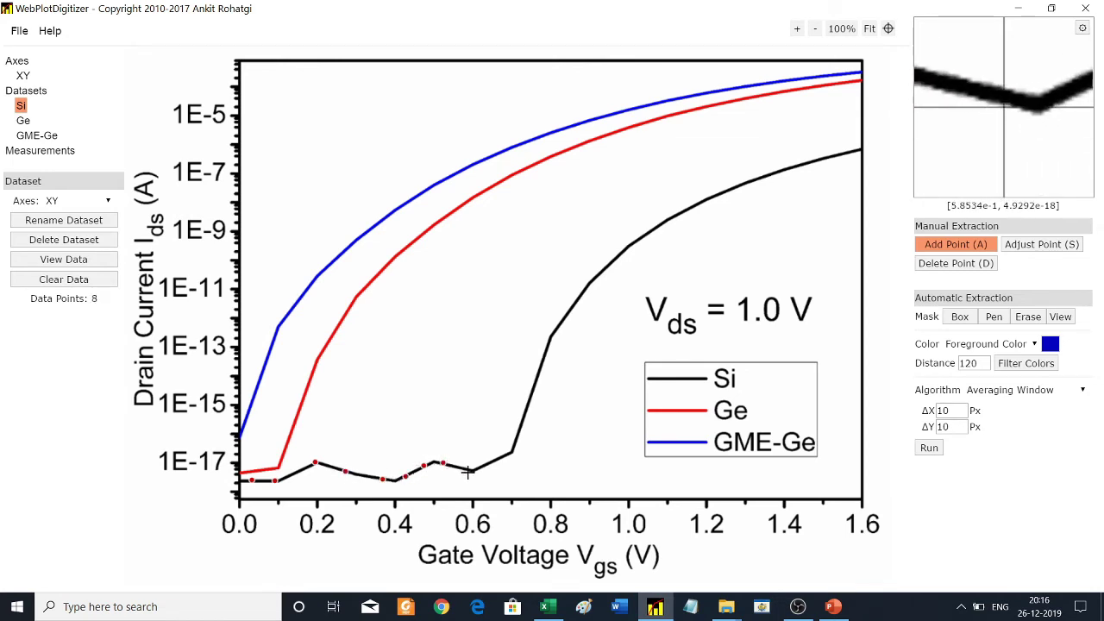
pyautogui.click(470, 470)
pyautogui.click(486, 464)
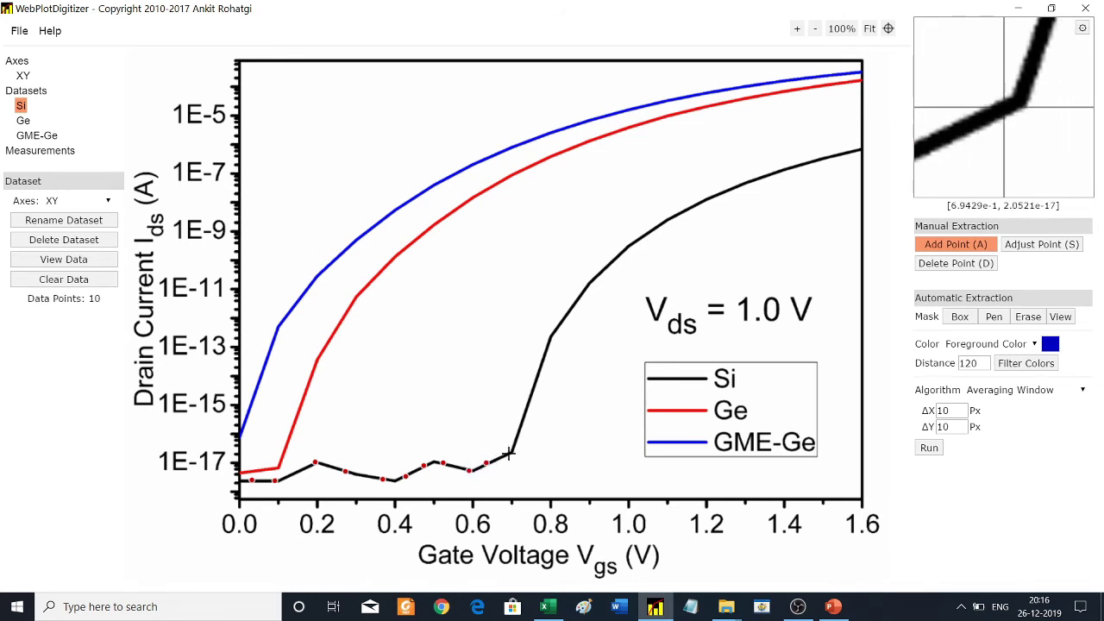
pyautogui.click(509, 453)
pyautogui.click(524, 415)
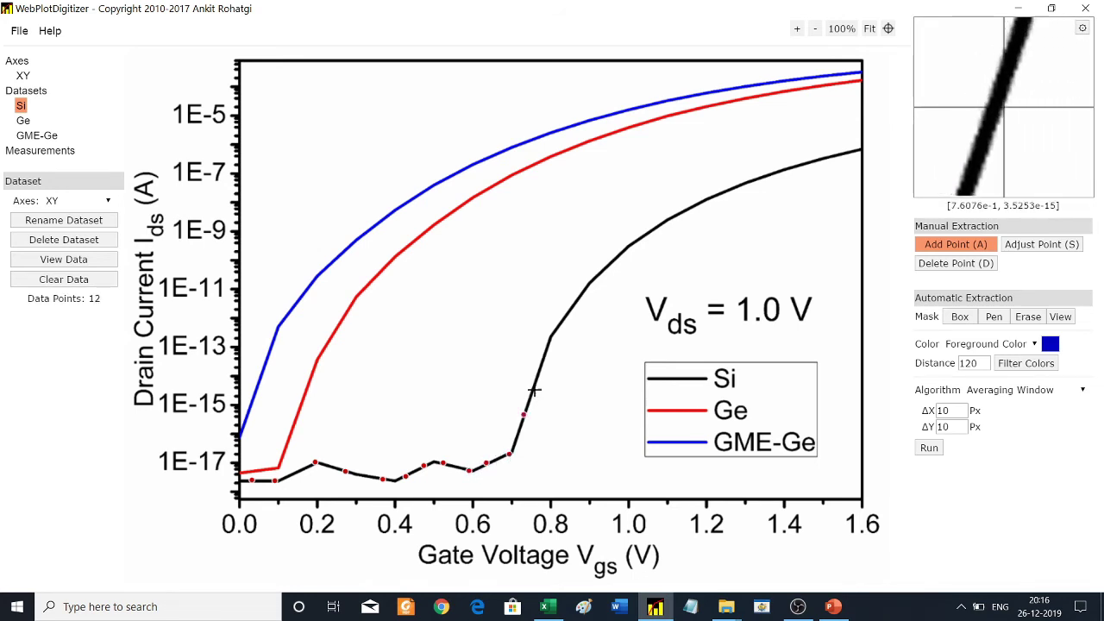
pyautogui.click(535, 386)
pyautogui.click(544, 356)
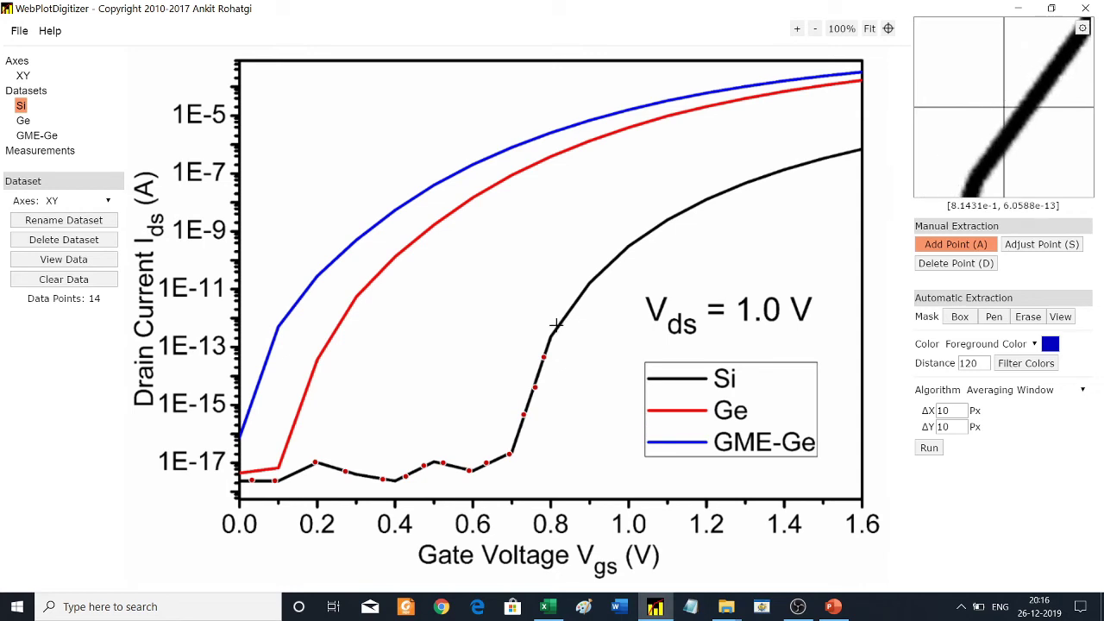
pyautogui.click(556, 324)
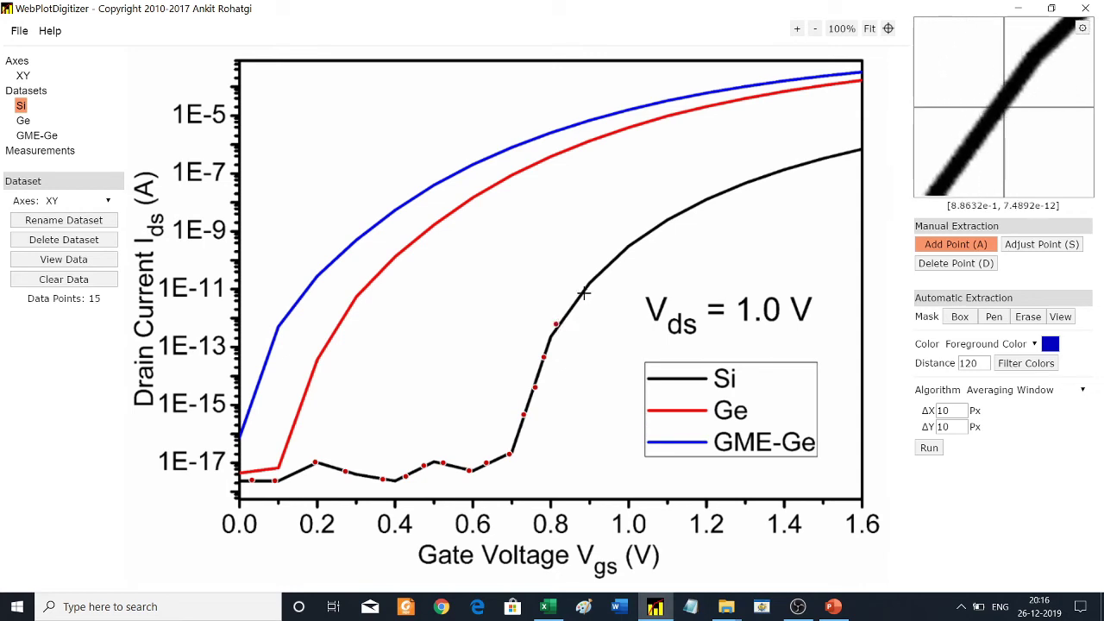
pyautogui.click(585, 292)
pyautogui.click(607, 264)
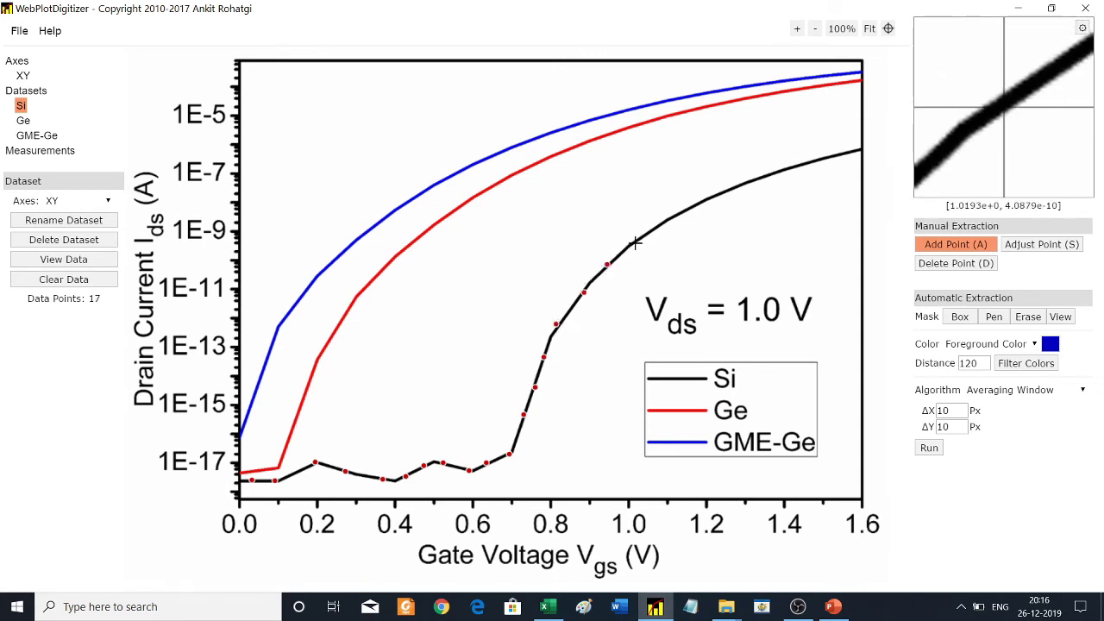
pyautogui.click(636, 241)
pyautogui.click(664, 223)
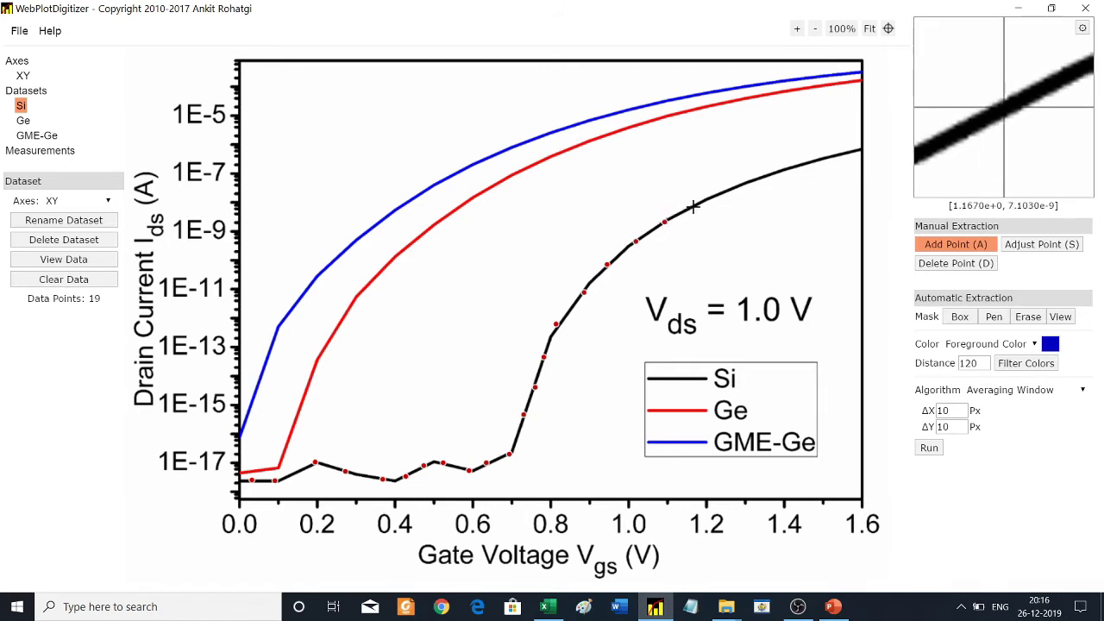
pyautogui.click(692, 207)
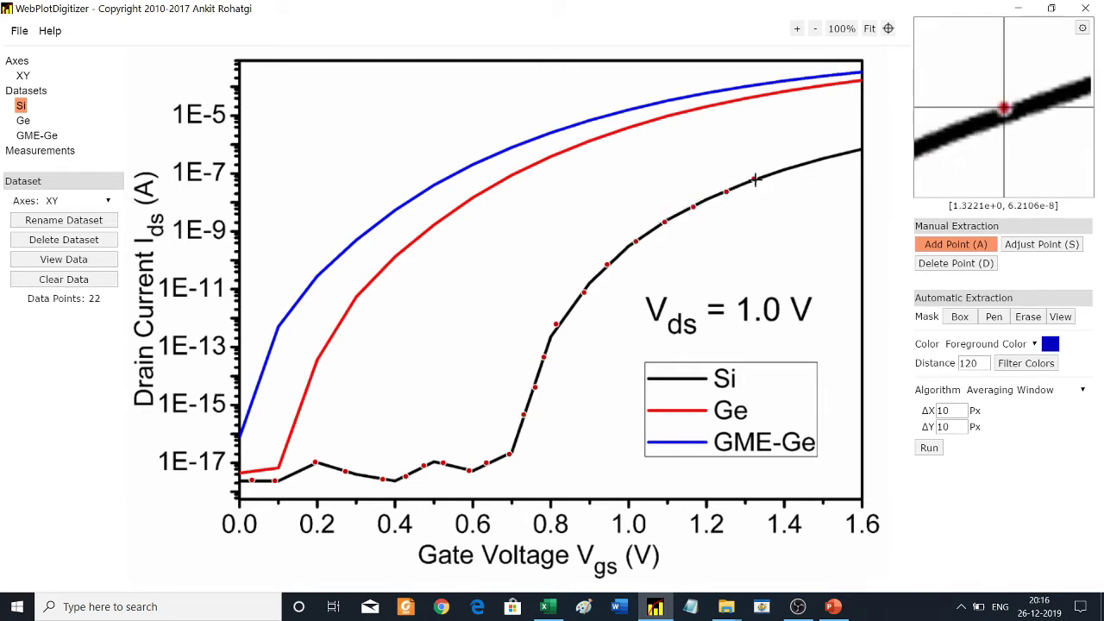
pyautogui.click(830, 154)
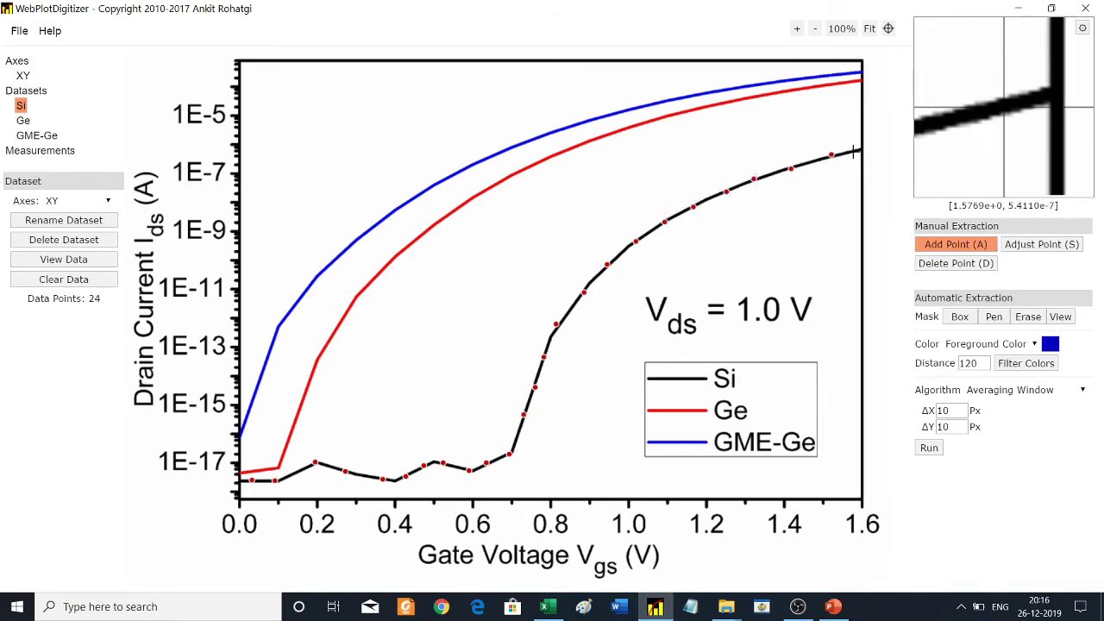
pyautogui.click(853, 149)
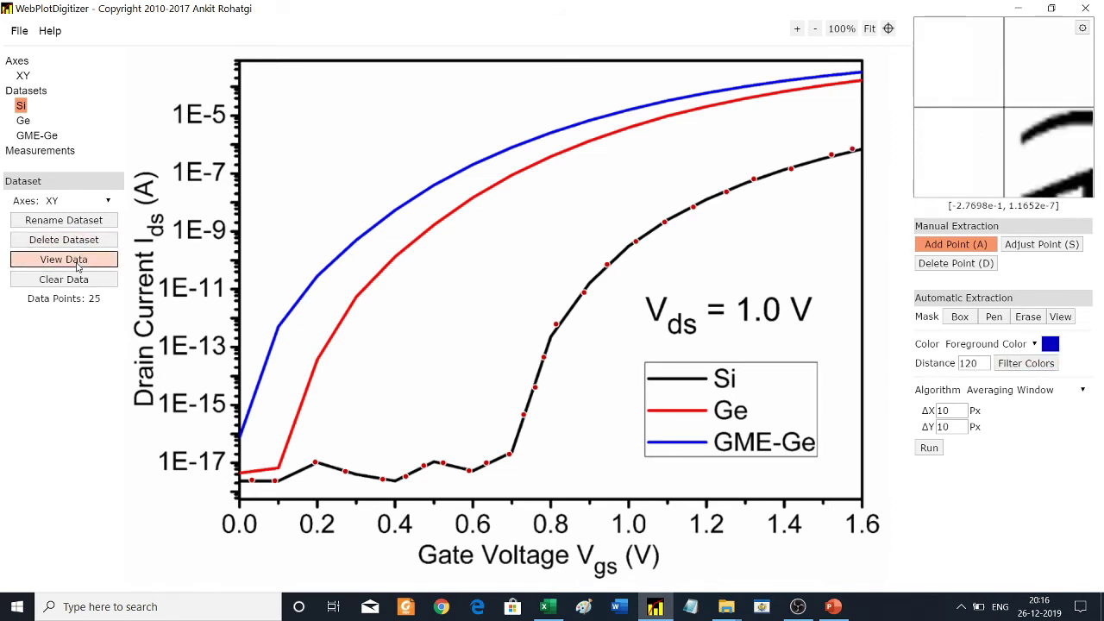
# Review the acquired X, Y values of the Si dataset from start to end
pyautogui.click(78, 260)
pyautogui.scroll(-3, 376, 246)
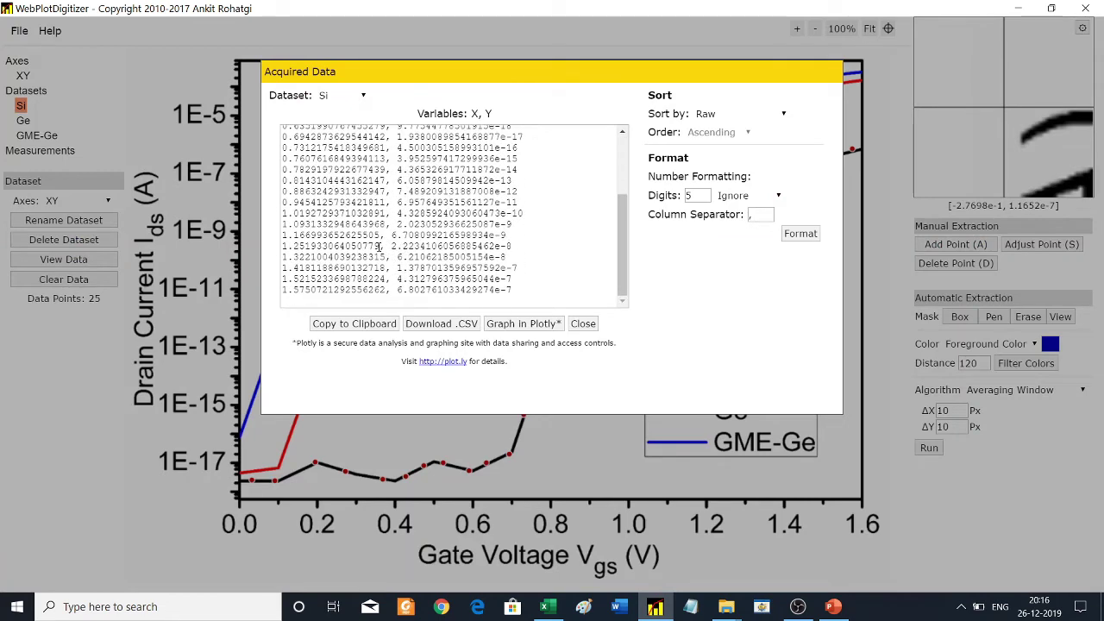
pyautogui.scroll(3, 376, 246)
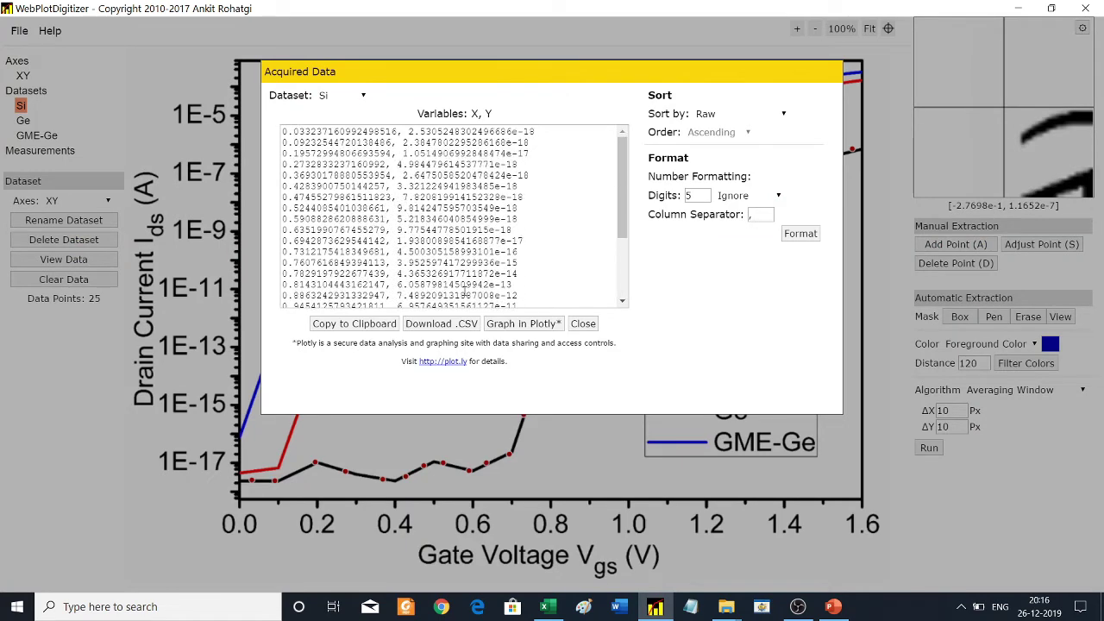
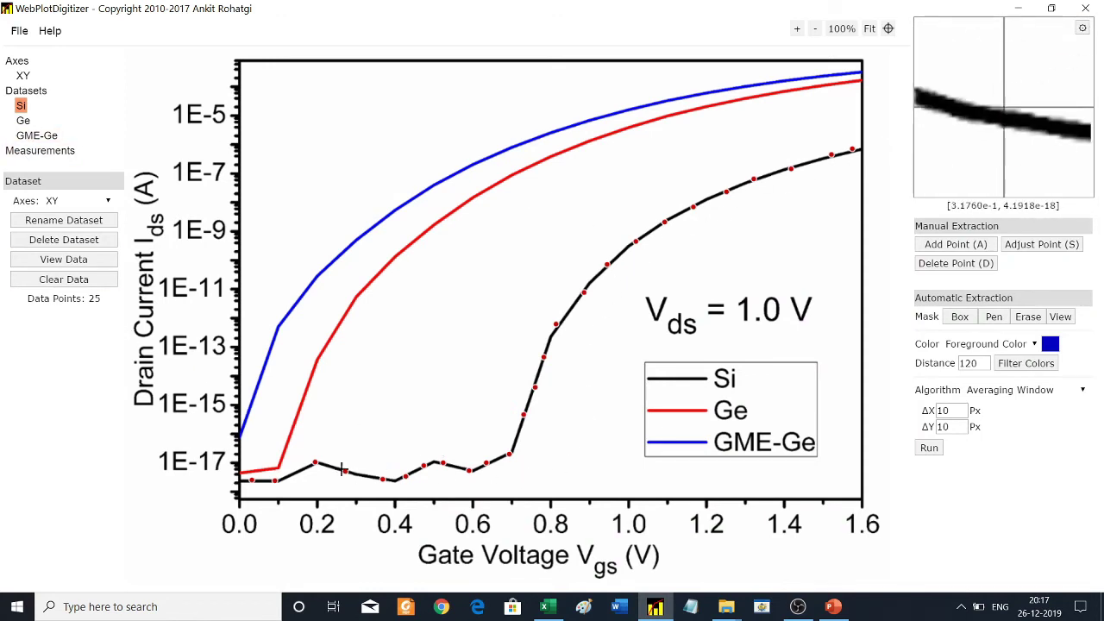
# Make Ge the active dataset and paint a pen mask over the entire red Ge curve
pyautogui.click(24, 121)
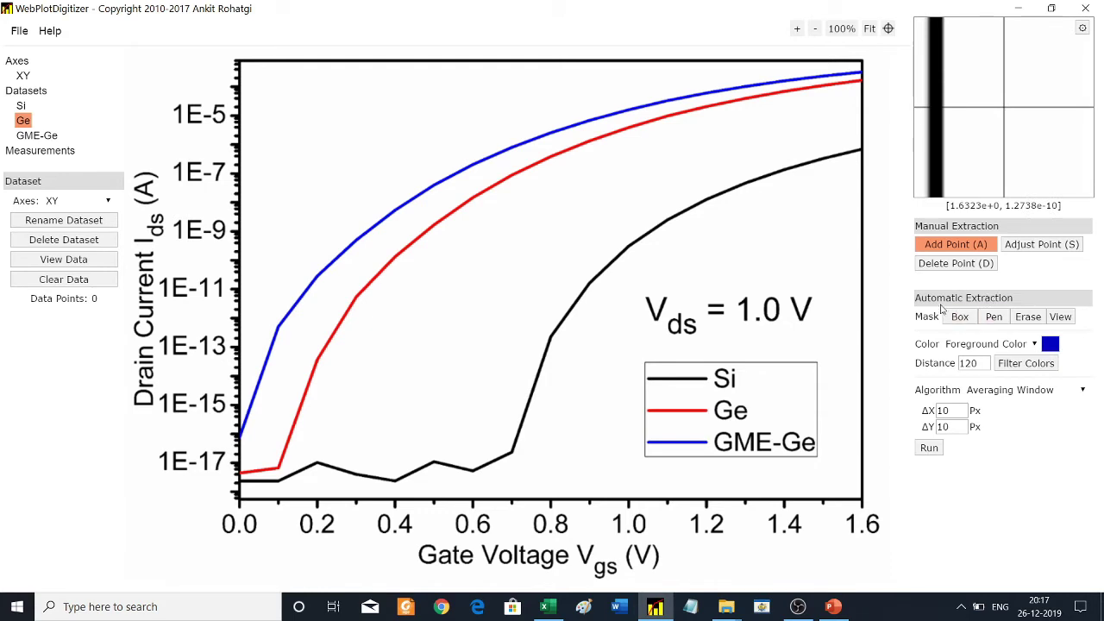
pyautogui.click(1001, 318)
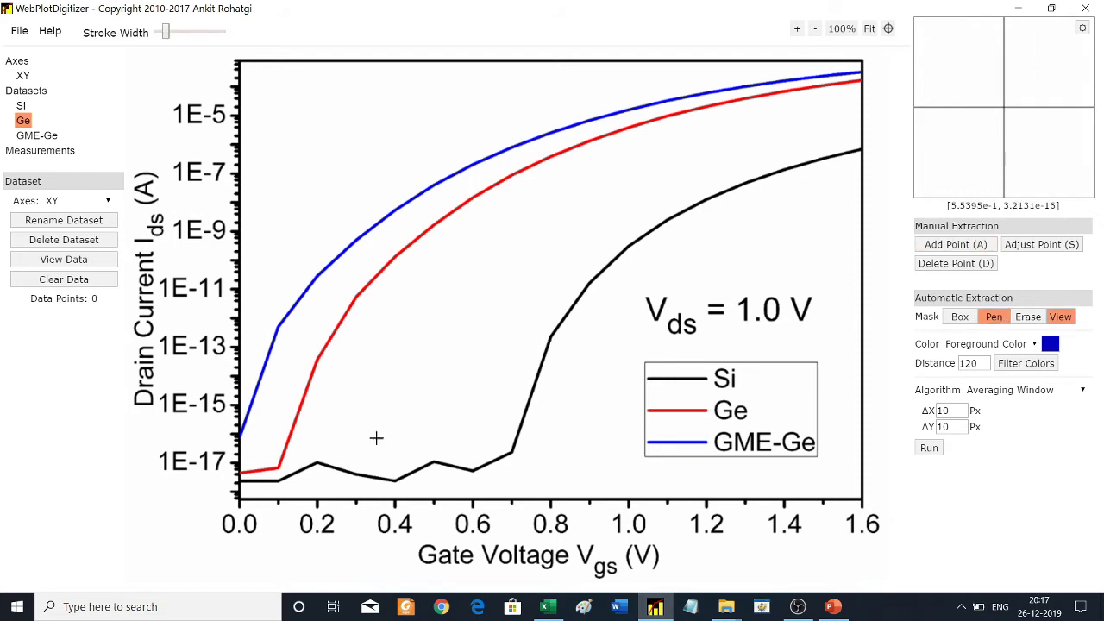
pyautogui.moveTo(240, 473)
pyautogui.mouseDown()
pyautogui.moveTo(292, 451)
pyautogui.moveTo(301, 392)
pyautogui.mouseUp()
pyautogui.moveTo(344, 317)
pyautogui.mouseDown()
pyautogui.moveTo(442, 219)
pyautogui.moveTo(559, 158)
pyautogui.moveTo(753, 92)
pyautogui.moveTo(863, 80)
pyautogui.mouseUp()
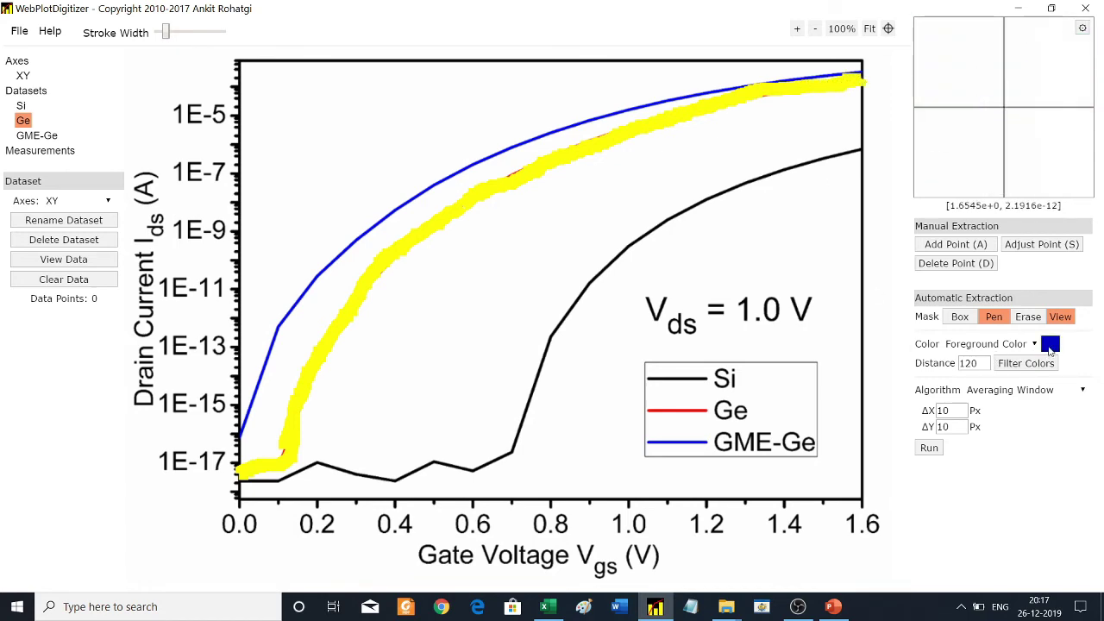
# Set the foreground color for automatic extraction to the red sampled from the Ge curve
pyautogui.click(1051, 344)
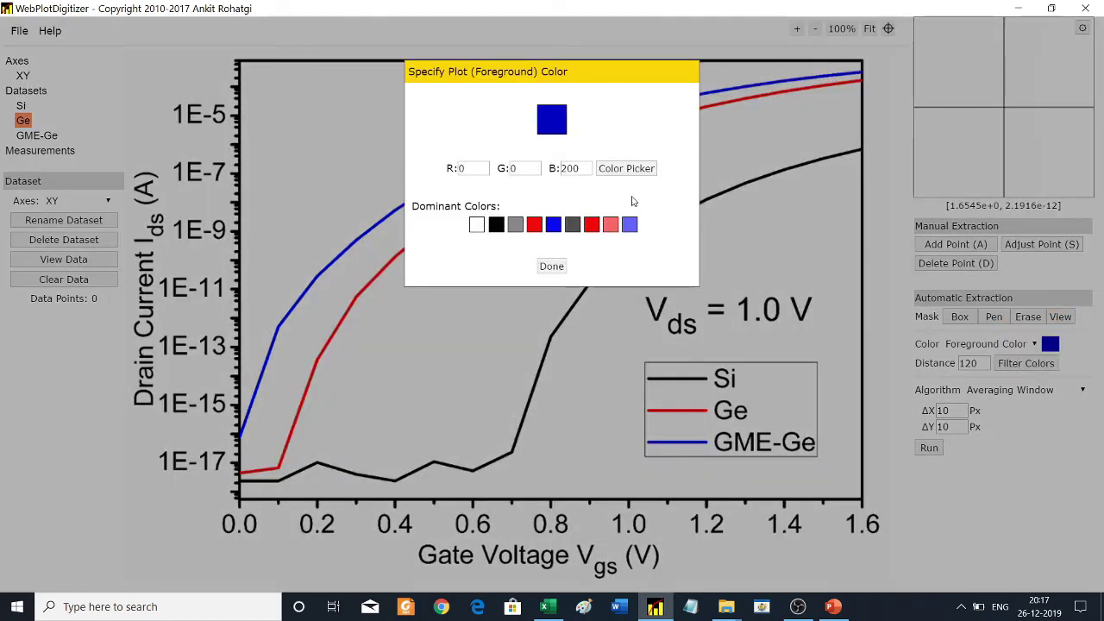
pyautogui.click(627, 169)
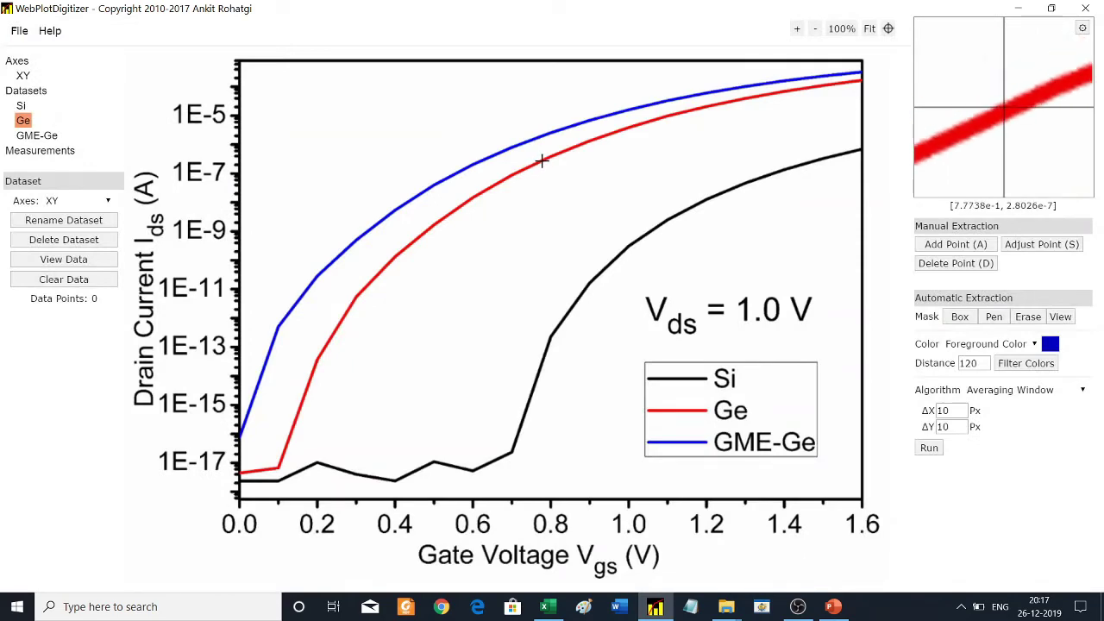
pyautogui.click(542, 161)
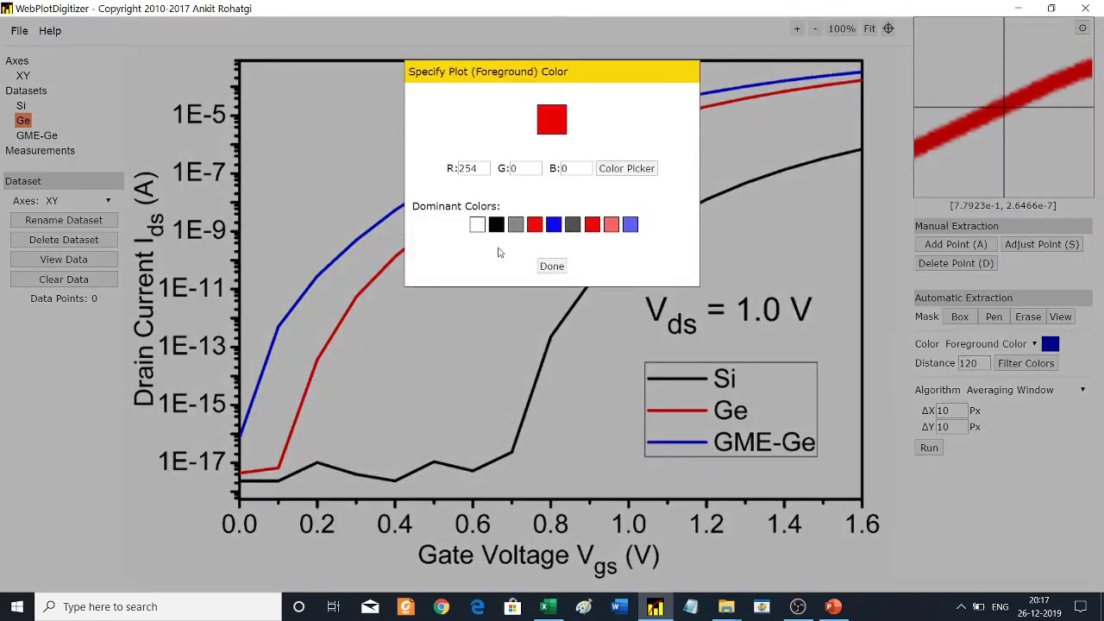
pyautogui.click(553, 268)
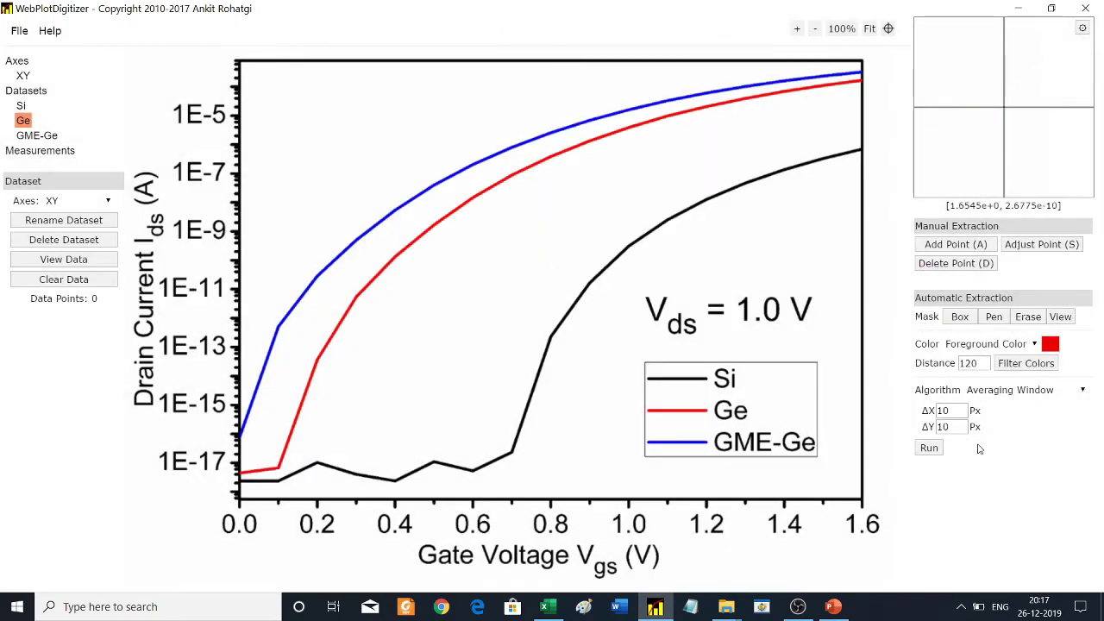
# Extract the Ge curve with Averaging Window at ΔX and ΔY of 10 px, 50 px and finally 30 px
pyautogui.click(934, 450)
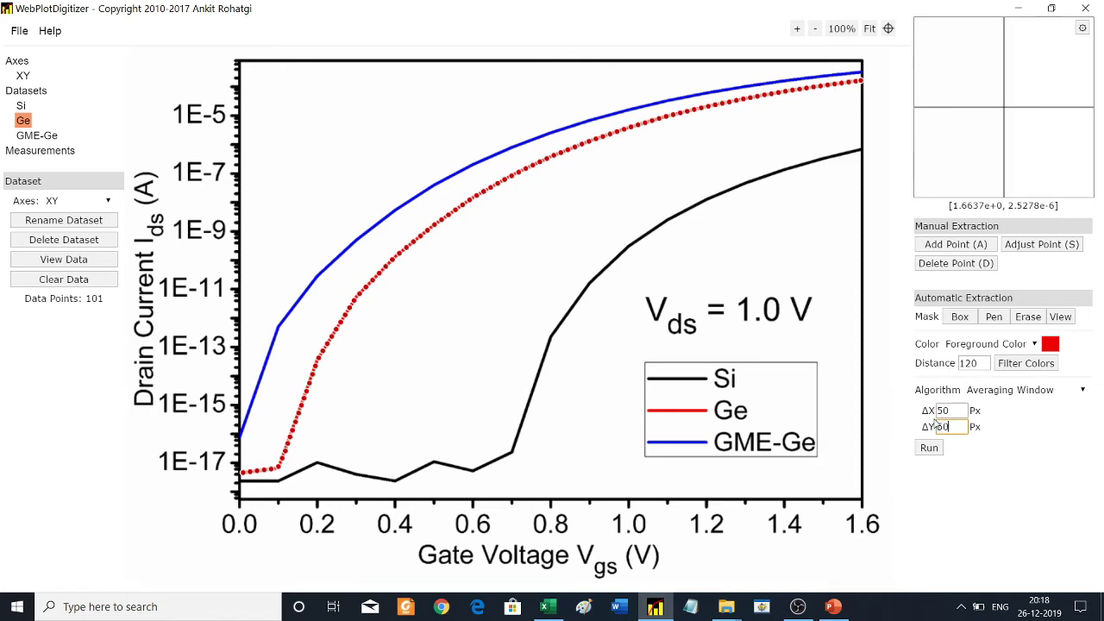
pyautogui.click(928, 448)
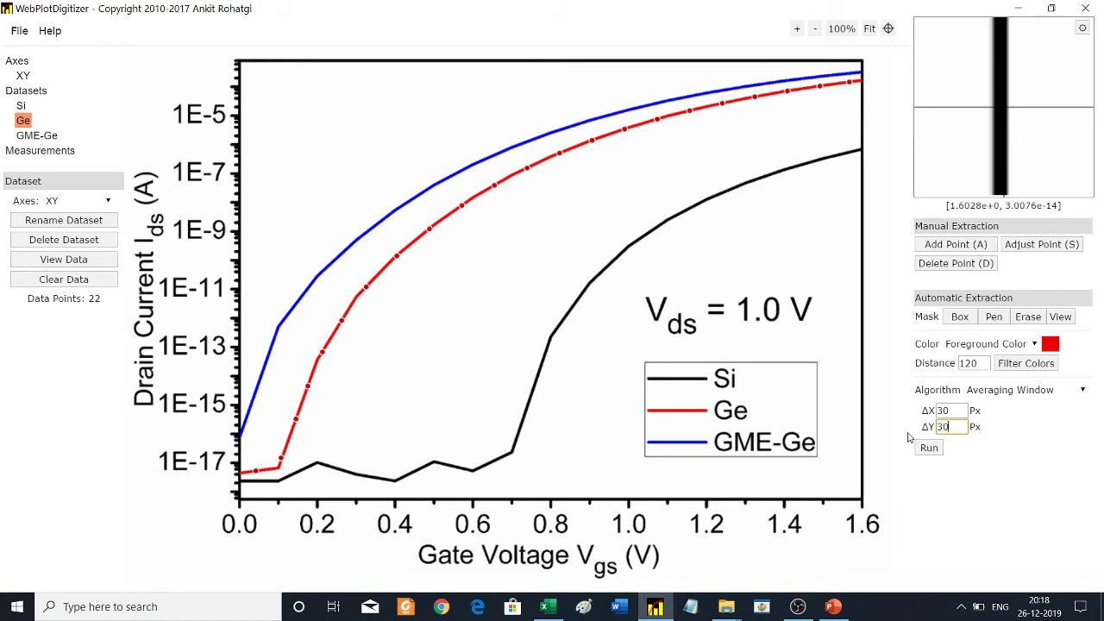
pyautogui.click(927, 448)
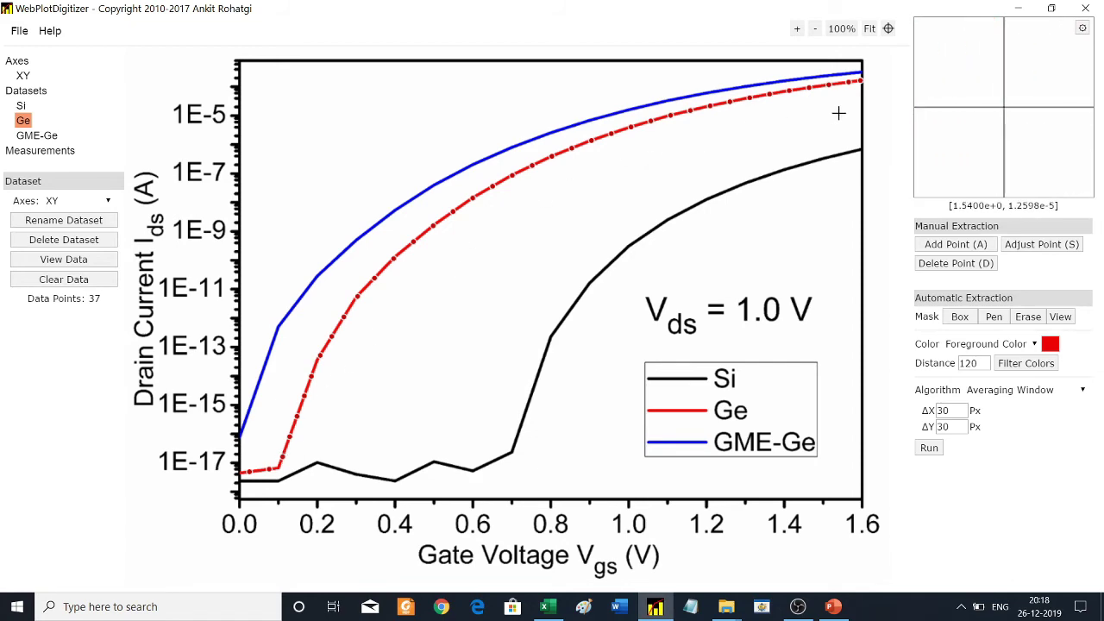
# Review the acquired data of the Ge dataset and save it as Ge.csv in the Sodh Talk folder on the Desktop
pyautogui.click(80, 263)
pyautogui.scroll(-5, 480, 218)
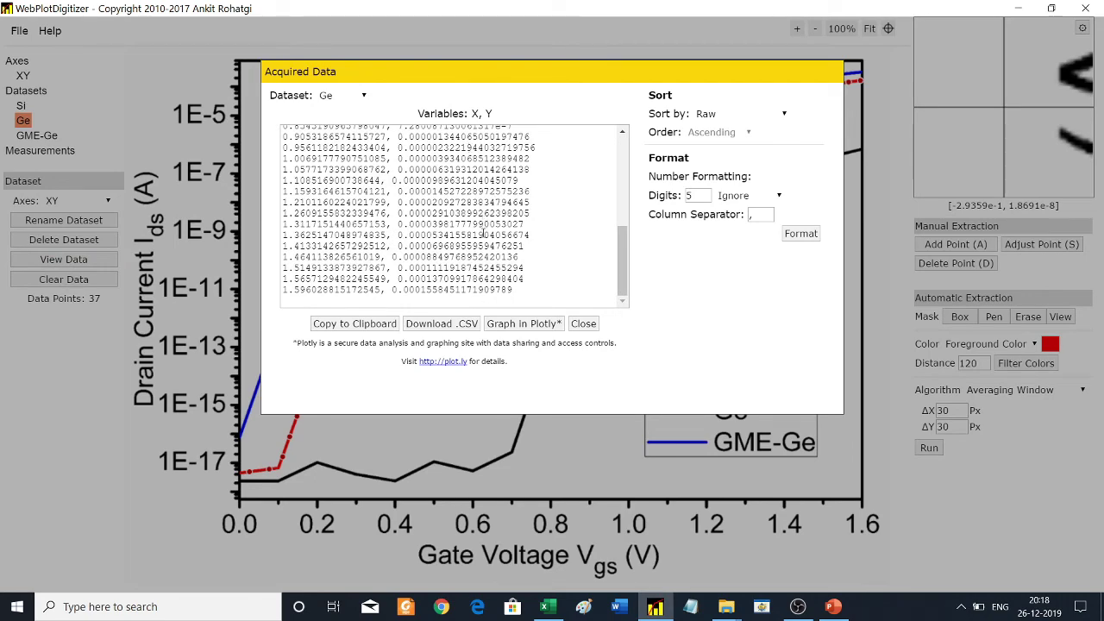
pyautogui.scroll(5, 481, 169)
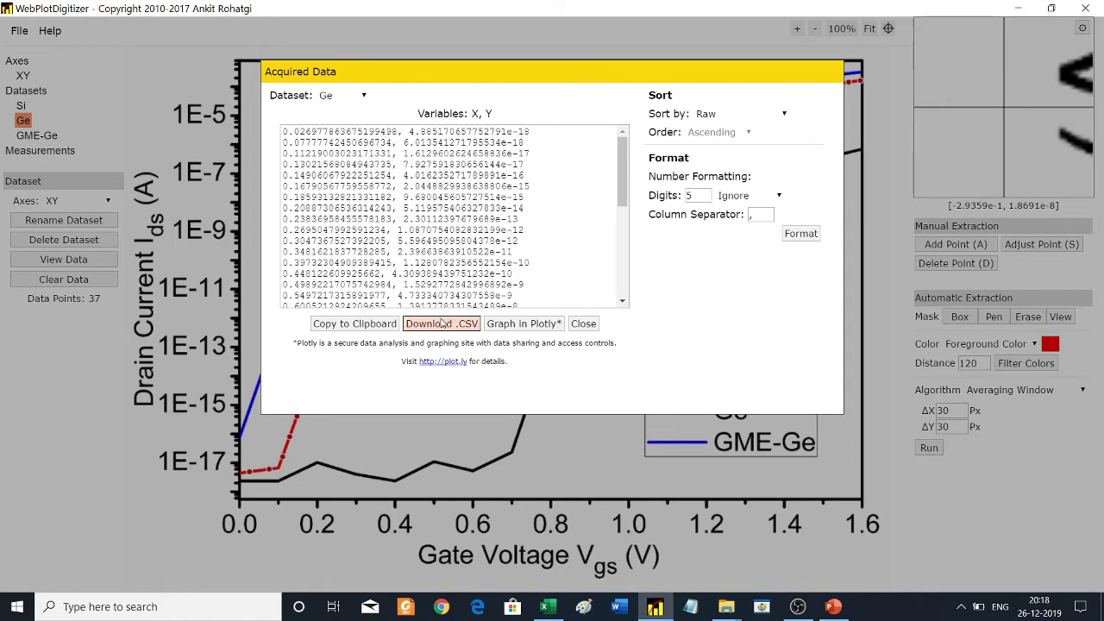
pyautogui.scroll(-3, 448, 294)
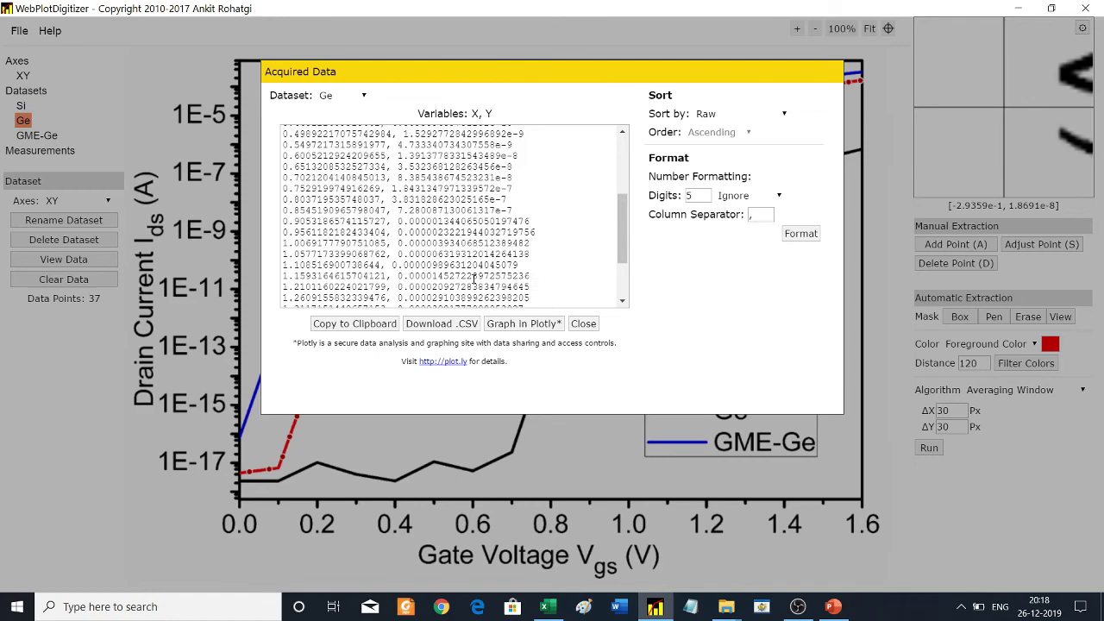
pyautogui.click(448, 328)
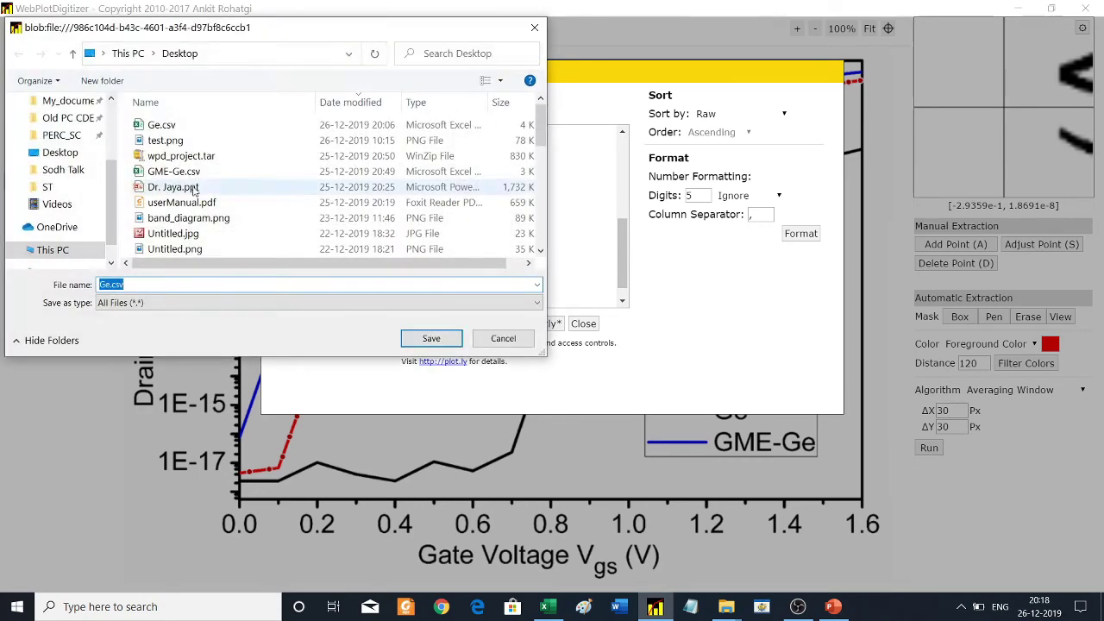
pyautogui.scroll(-3, 221, 171)
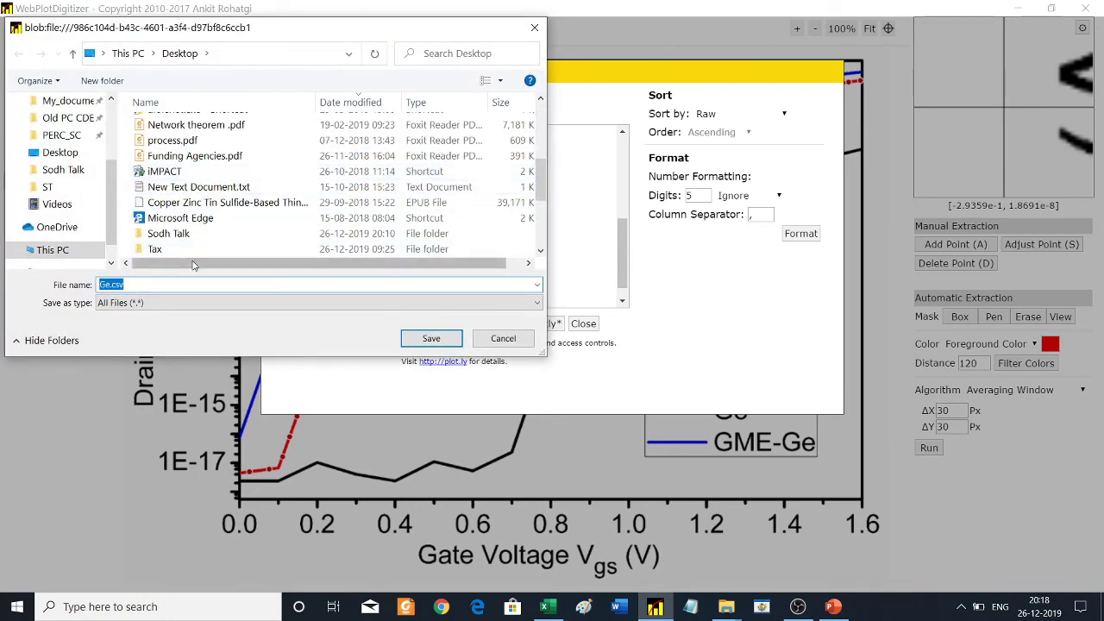
pyautogui.click(228, 233)
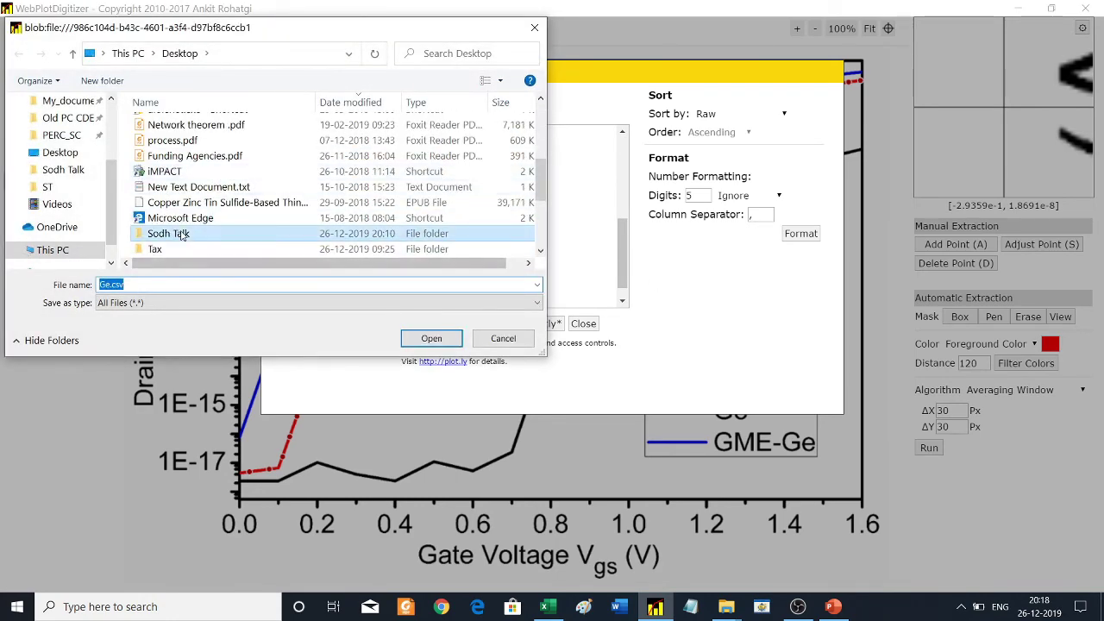
pyautogui.doubleClick(224, 238)
pyautogui.click(432, 338)
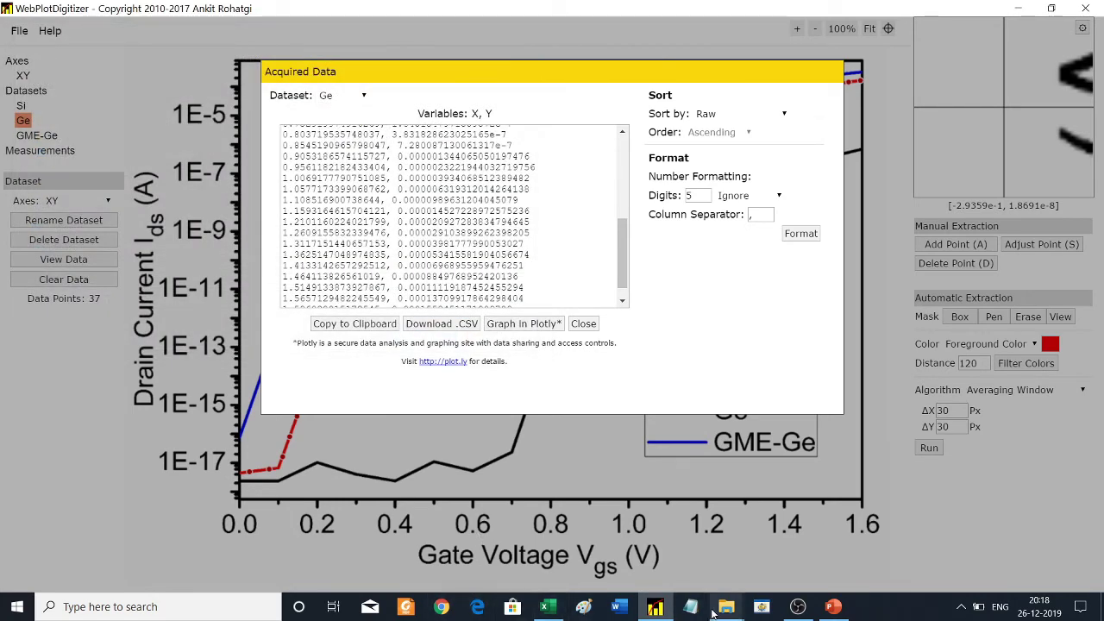
# Try to open Ge.csv from the Sodh Talk folder in Excel
pyautogui.moveTo(724, 610)
pyautogui.click(678, 557)
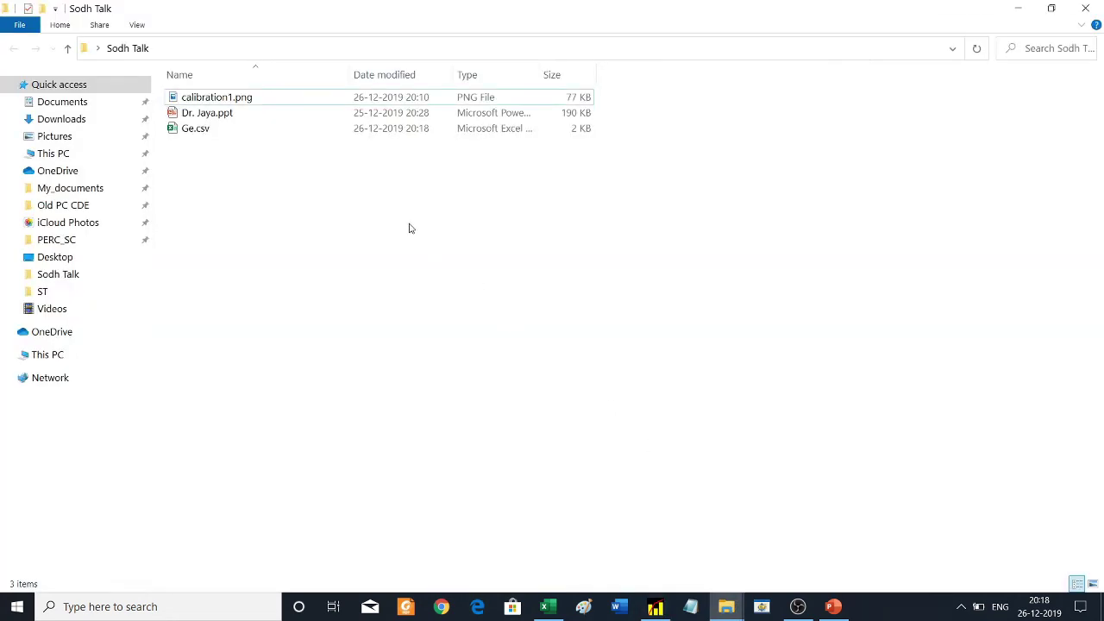
pyautogui.click(291, 133)
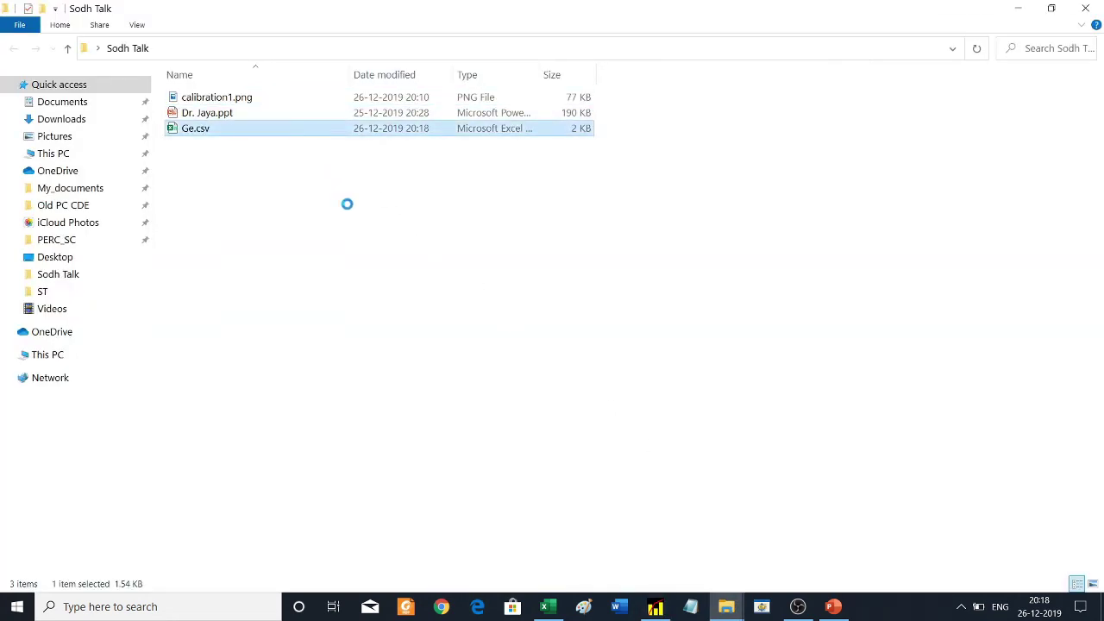
pyautogui.rightClick(294, 130)
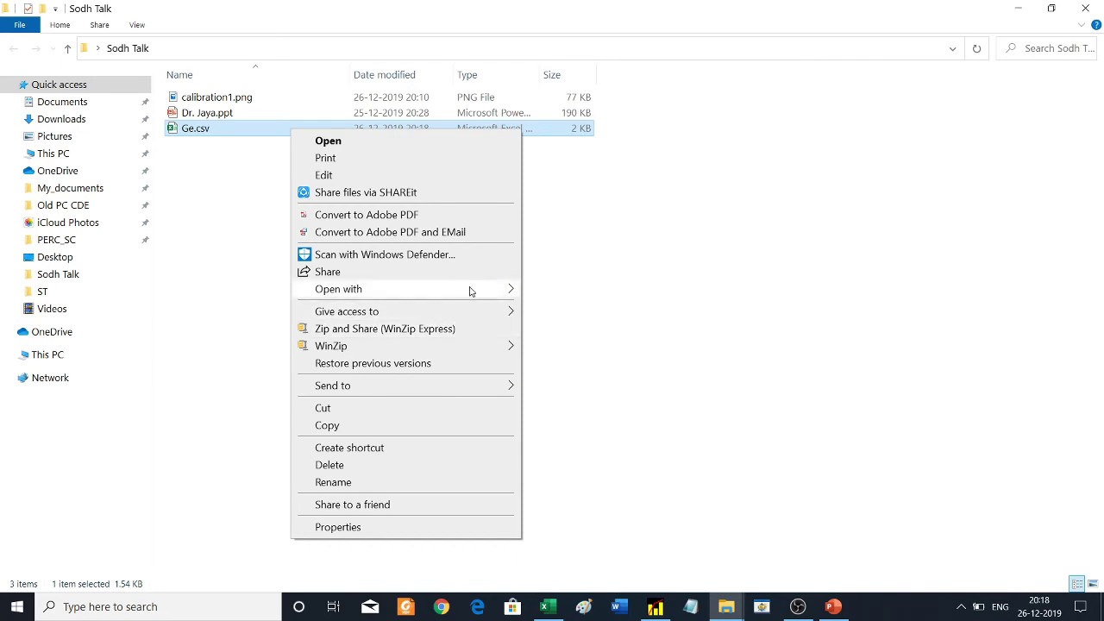
pyautogui.moveTo(506, 291)
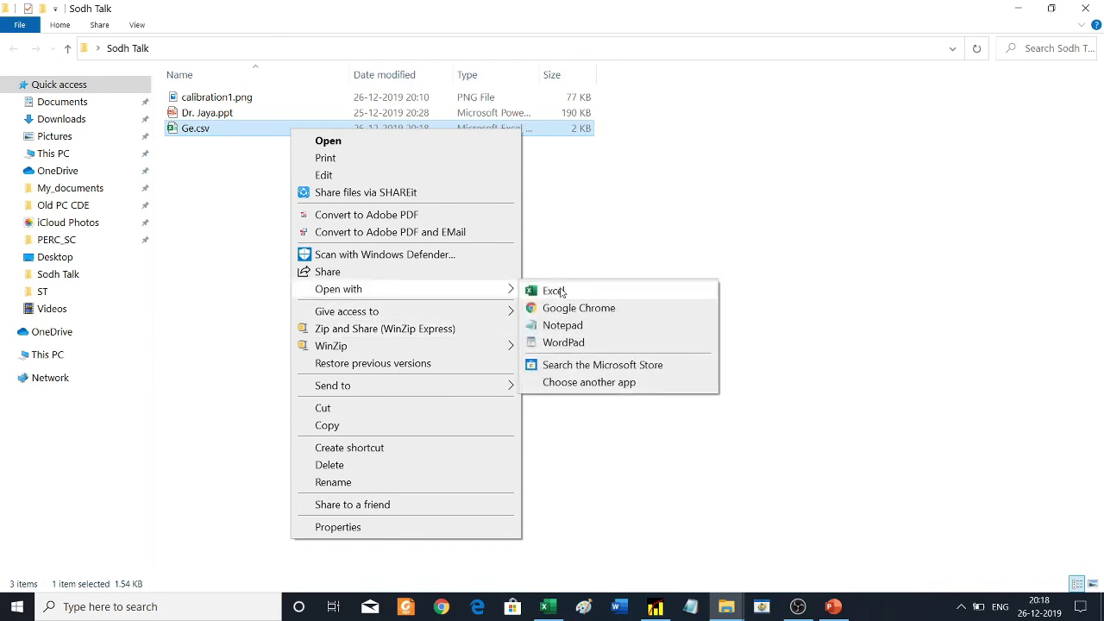
pyautogui.click(553, 291)
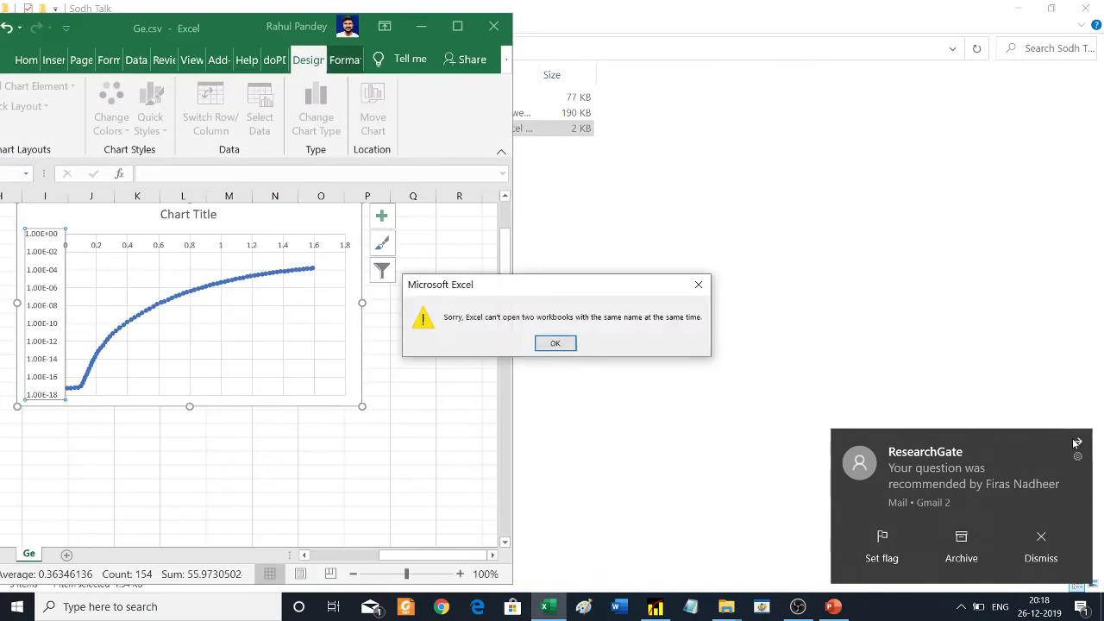
# Dismiss the mail notification and the Excel alert, and close the previously opened Ge.csv workbook without saving
pyautogui.click(1077, 443)
pyautogui.click(572, 343)
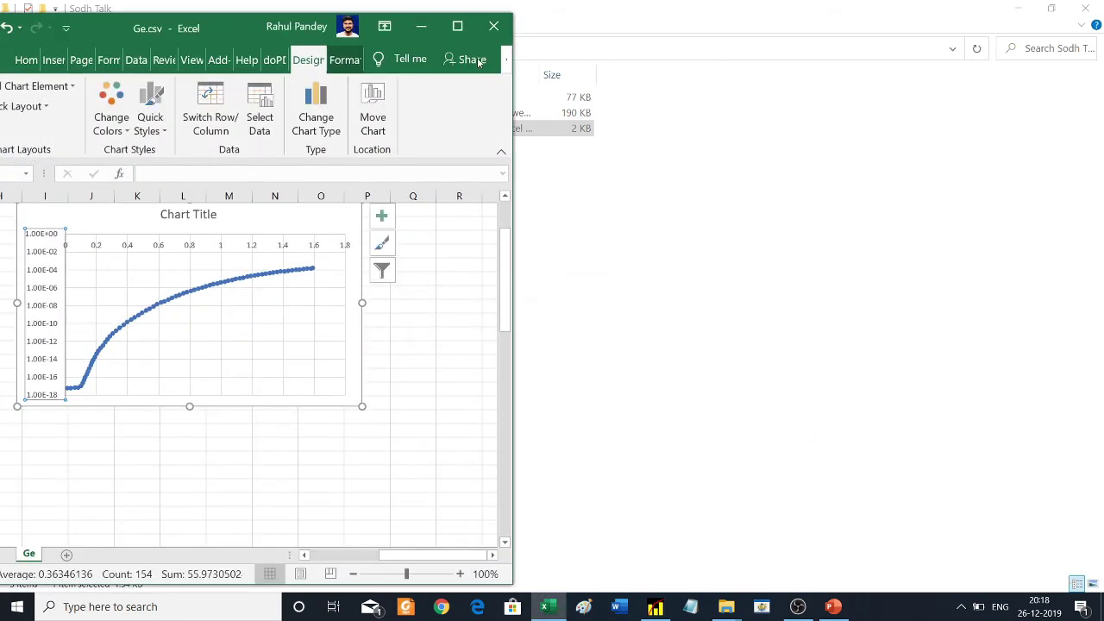
pyautogui.click(458, 26)
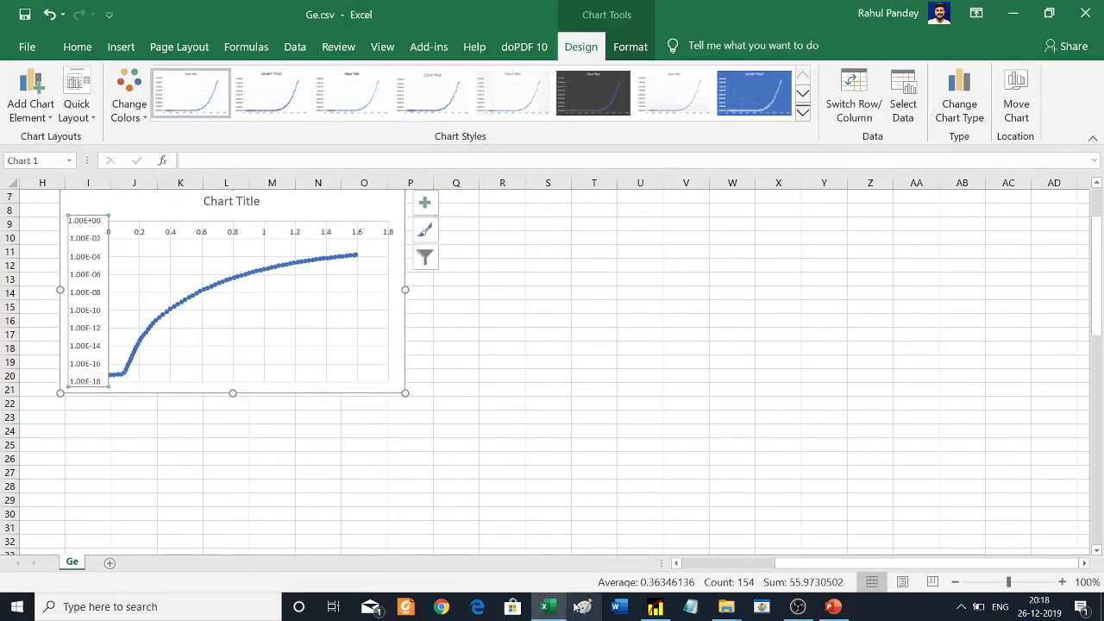
pyautogui.click(1086, 13)
pyautogui.click(546, 342)
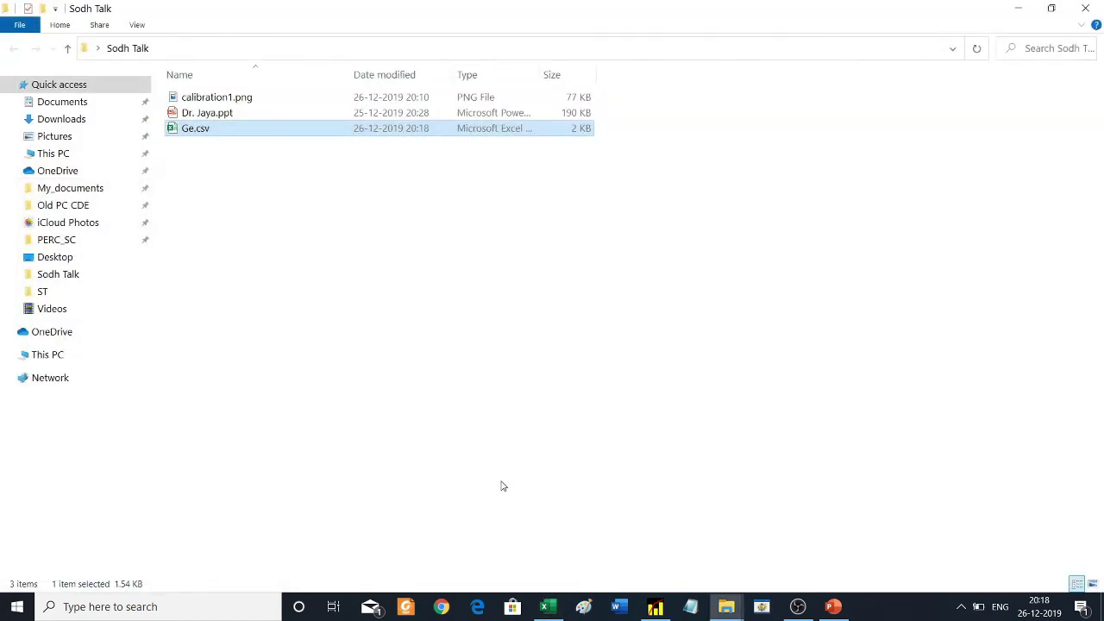
# Open Ge.csv from the Sodh Talk folder in Excel and maximize the workbook window
pyautogui.rightClick(267, 136)
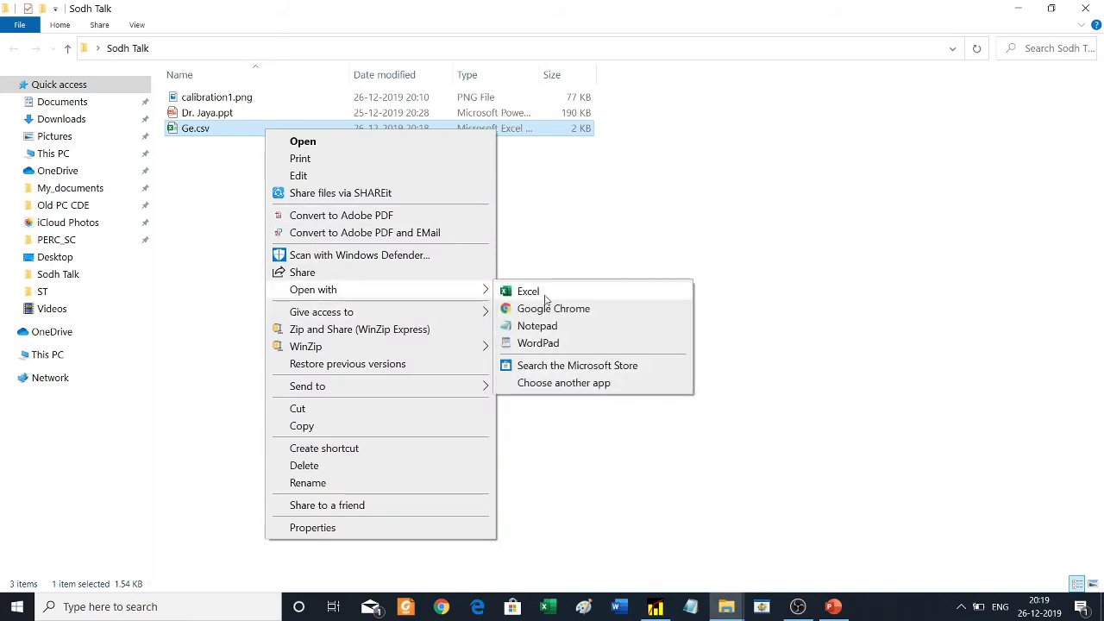
pyautogui.click(509, 290)
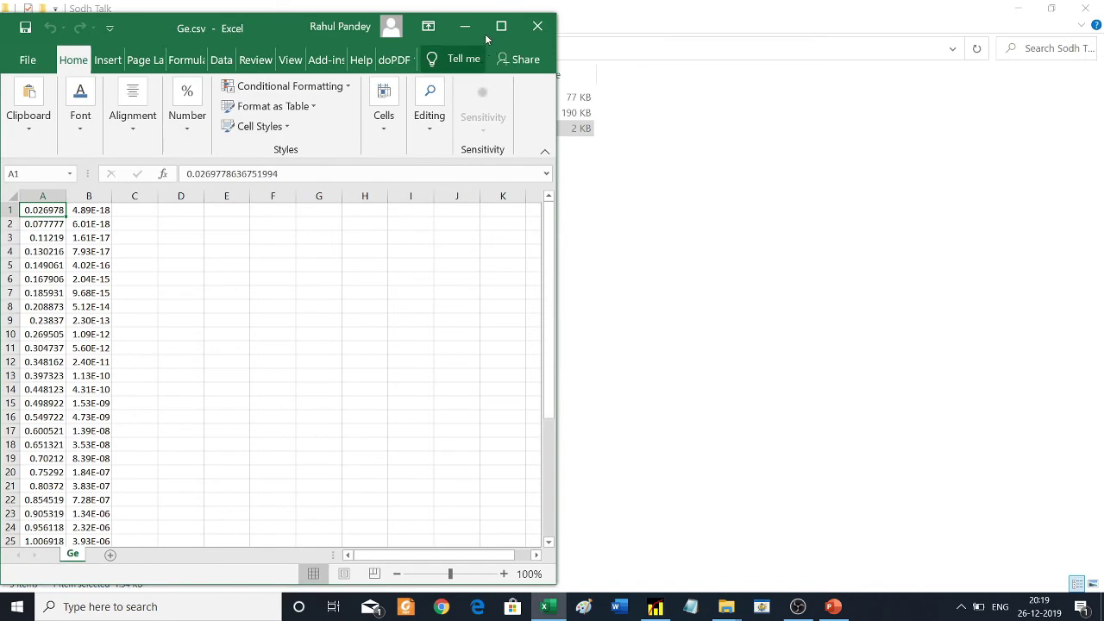
pyautogui.click(500, 26)
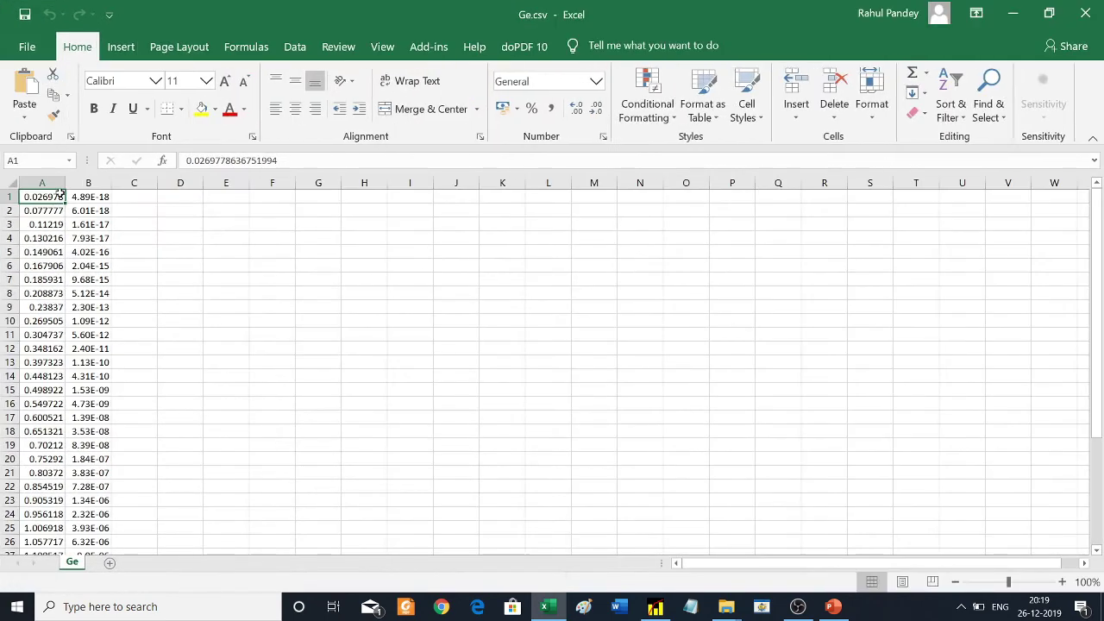
# Plot columns A and B as a scatter chart with lines and markers, and set its vertical axis to a logarithmic scale
pyautogui.moveTo(19, 182); pyautogui.dragTo(88, 183)
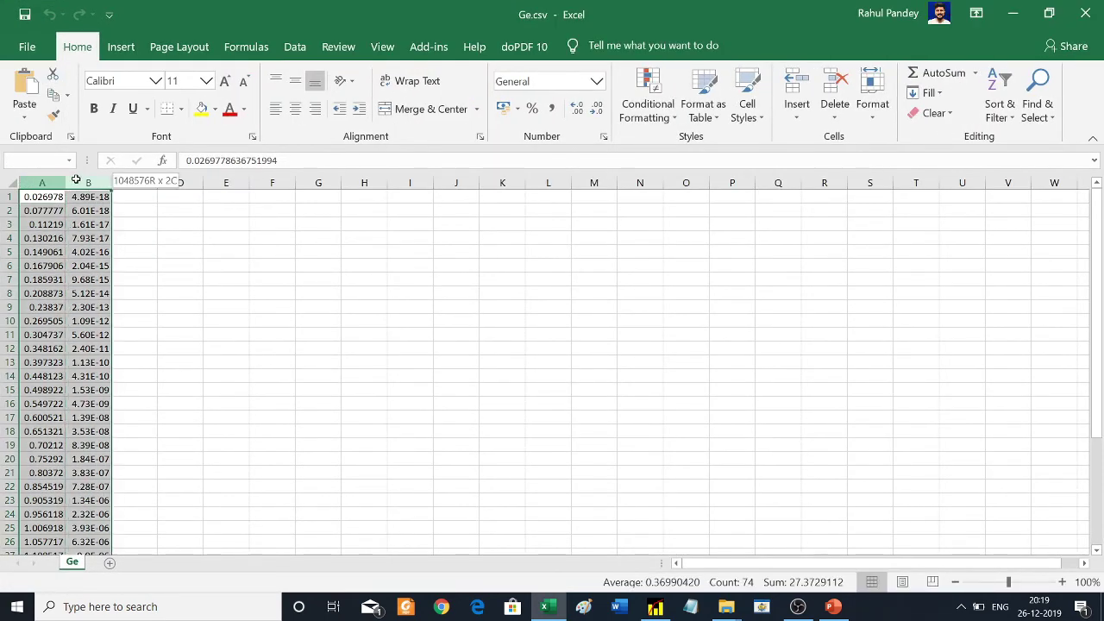
pyautogui.click(121, 46)
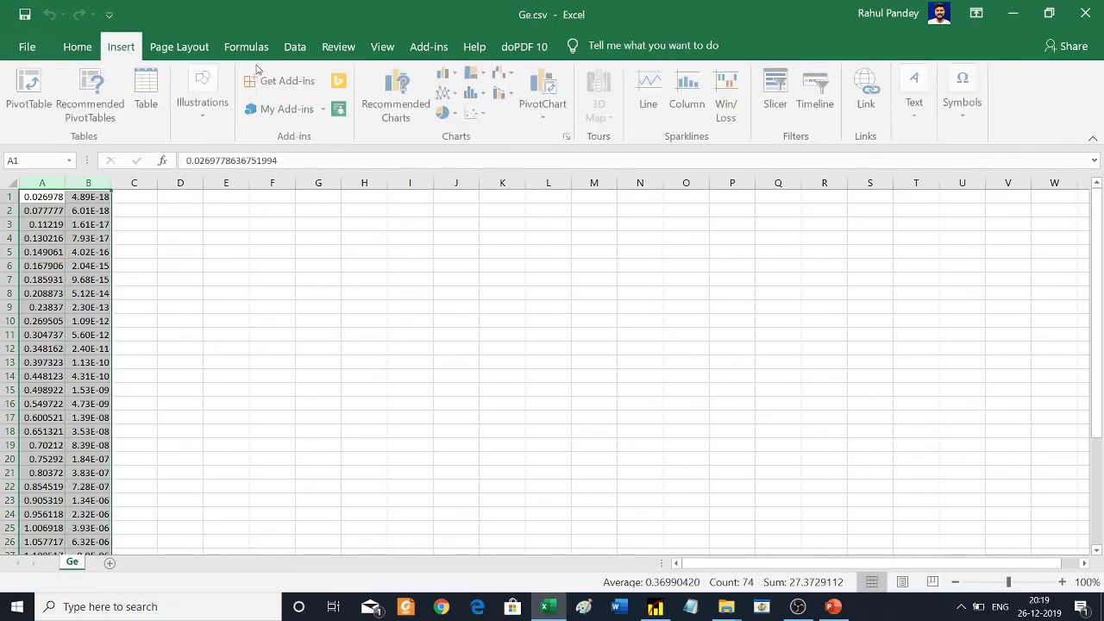
pyautogui.click(475, 114)
pyautogui.click(540, 171)
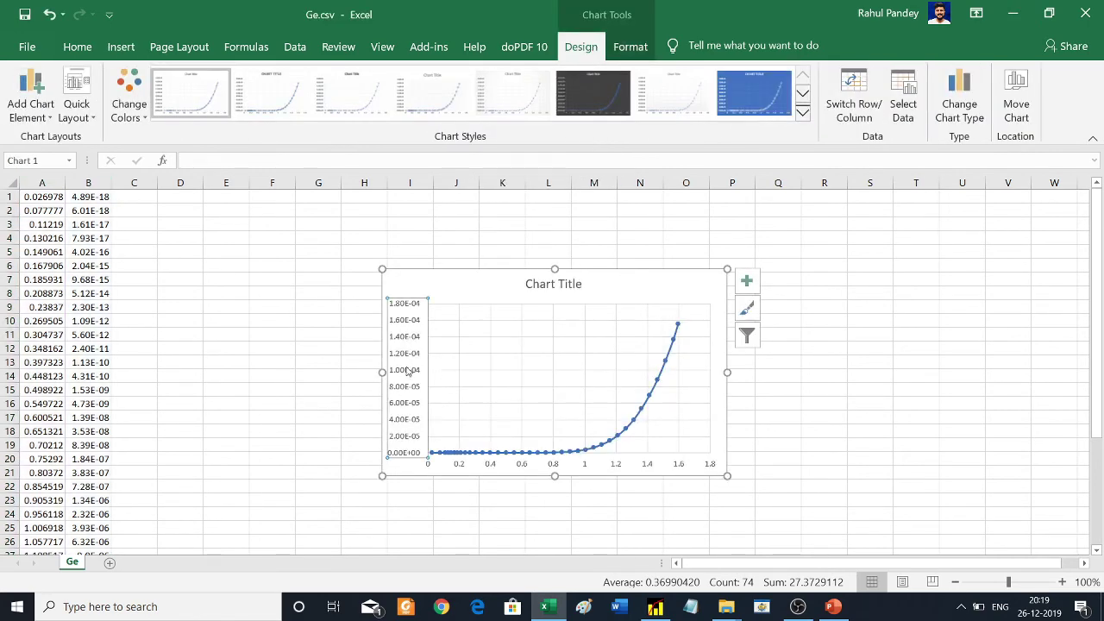
pyautogui.scroll(-2, 977, 509)
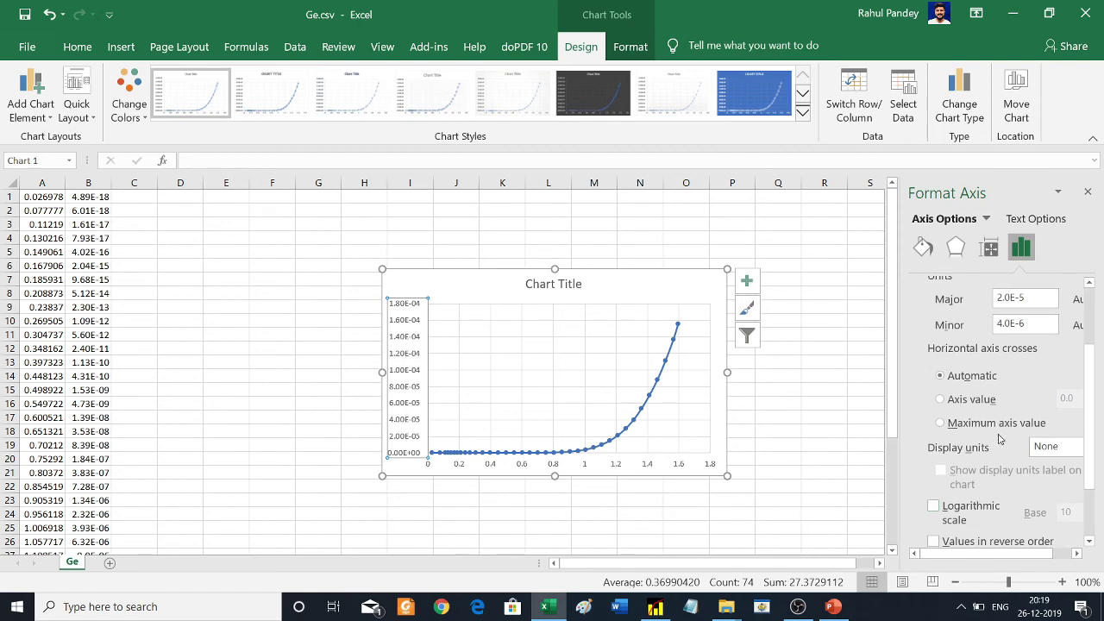
pyautogui.click(967, 521)
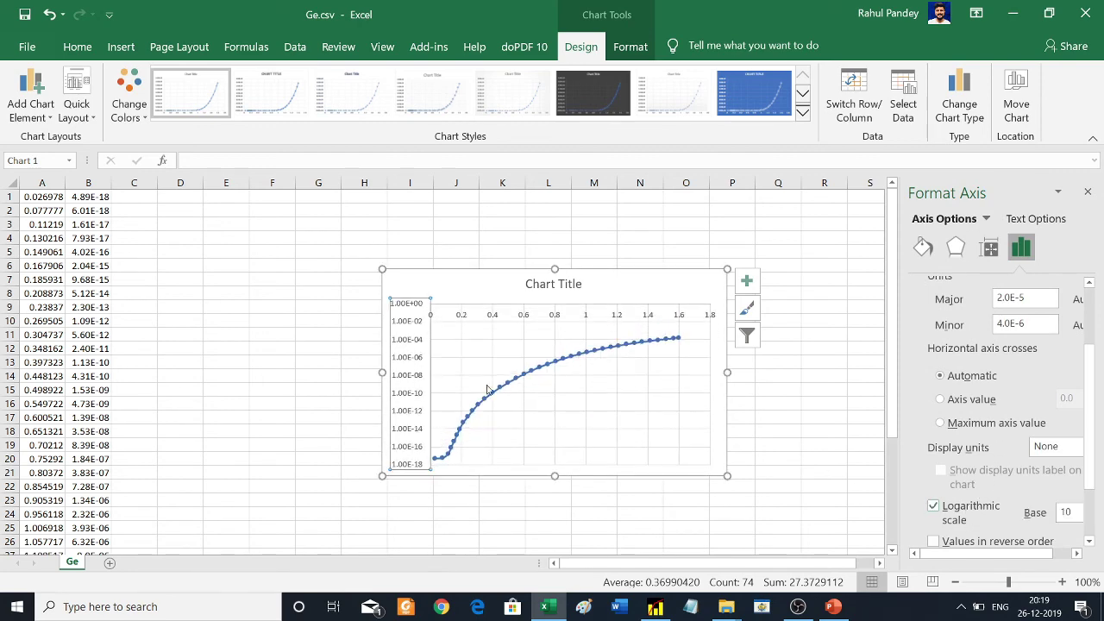
# Close the acquired data dialog in WebPlotDigitizer and compare the original Ge curve with the Excel chart
pyautogui.click(658, 607)
pyautogui.click(583, 323)
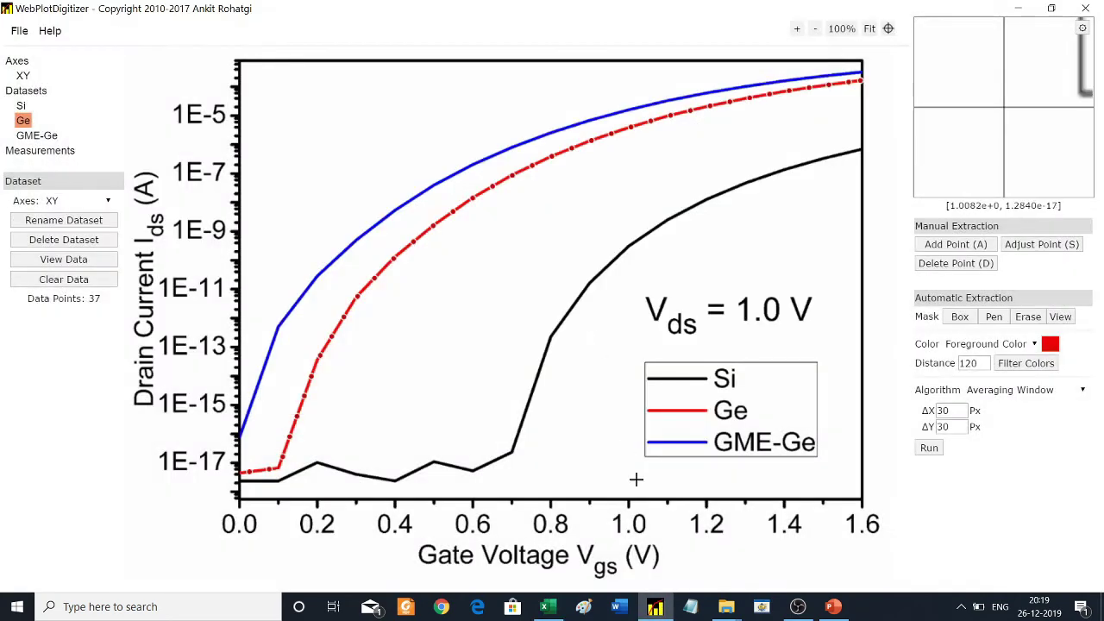
pyautogui.moveTo(670, 611)
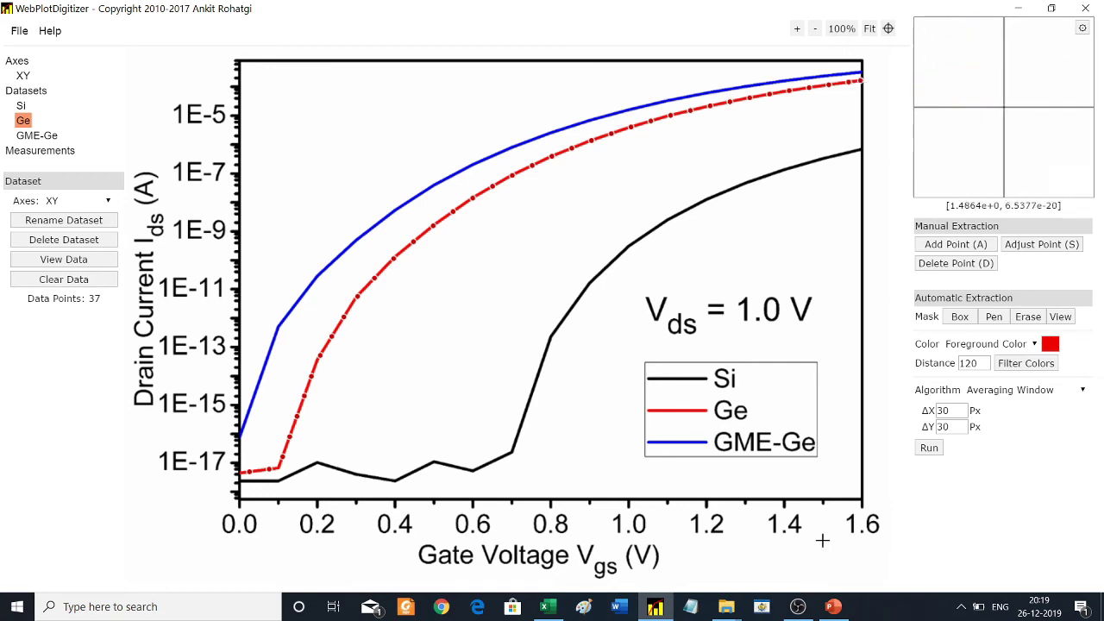
pyautogui.click(834, 607)
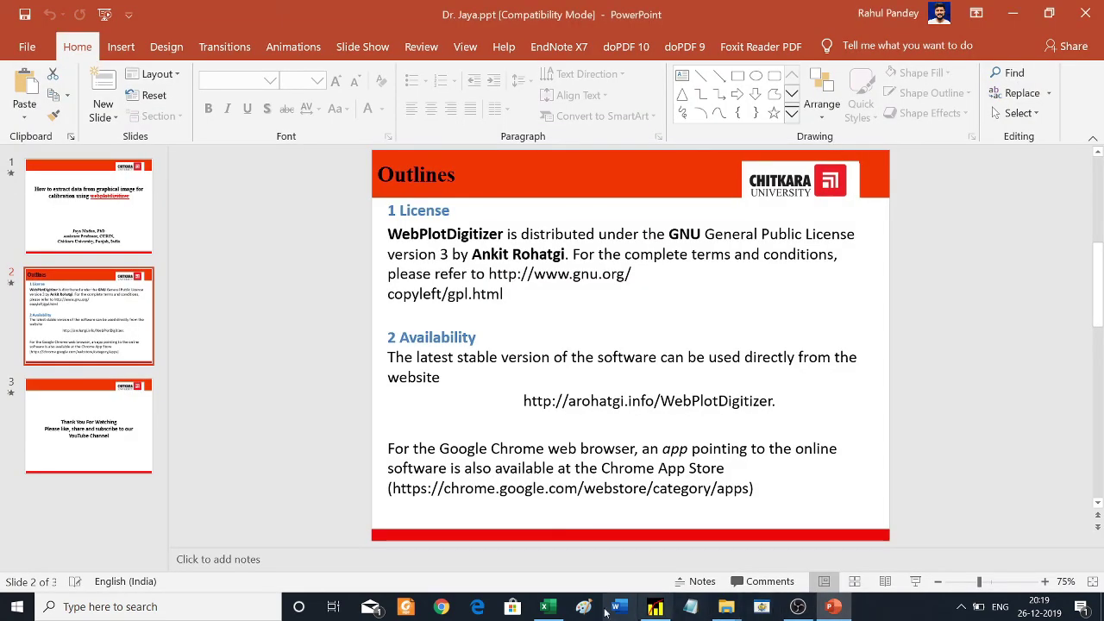
pyautogui.click(545, 607)
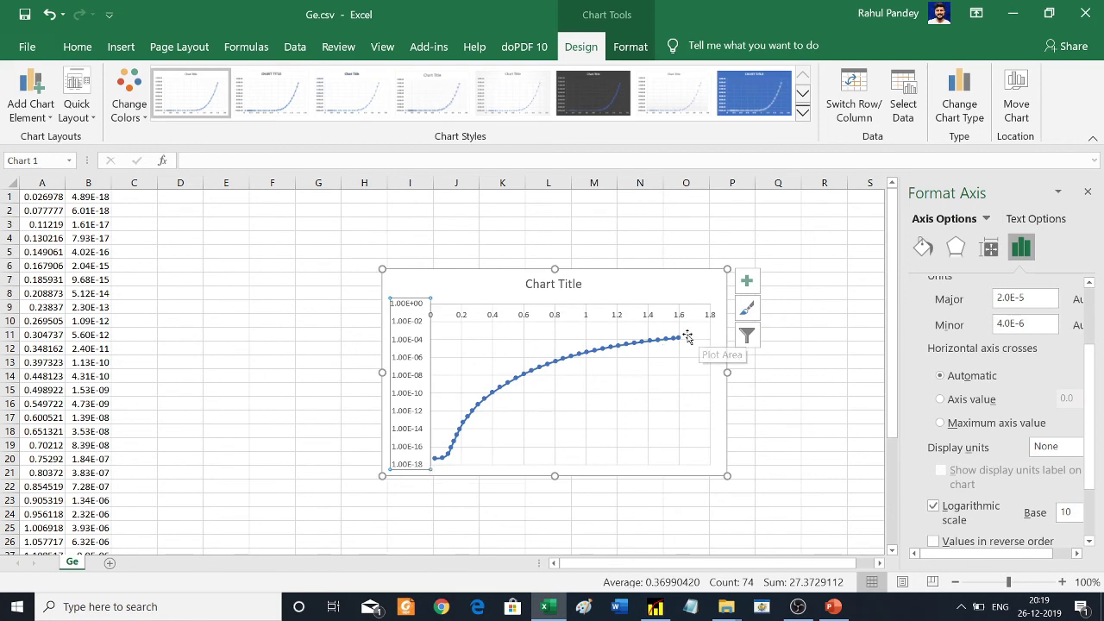
# Switch to WebPlotDigitizer and save the project as wpd_project.tar in the Sodh Talk folder on the Desktop
pyautogui.click(656, 610)
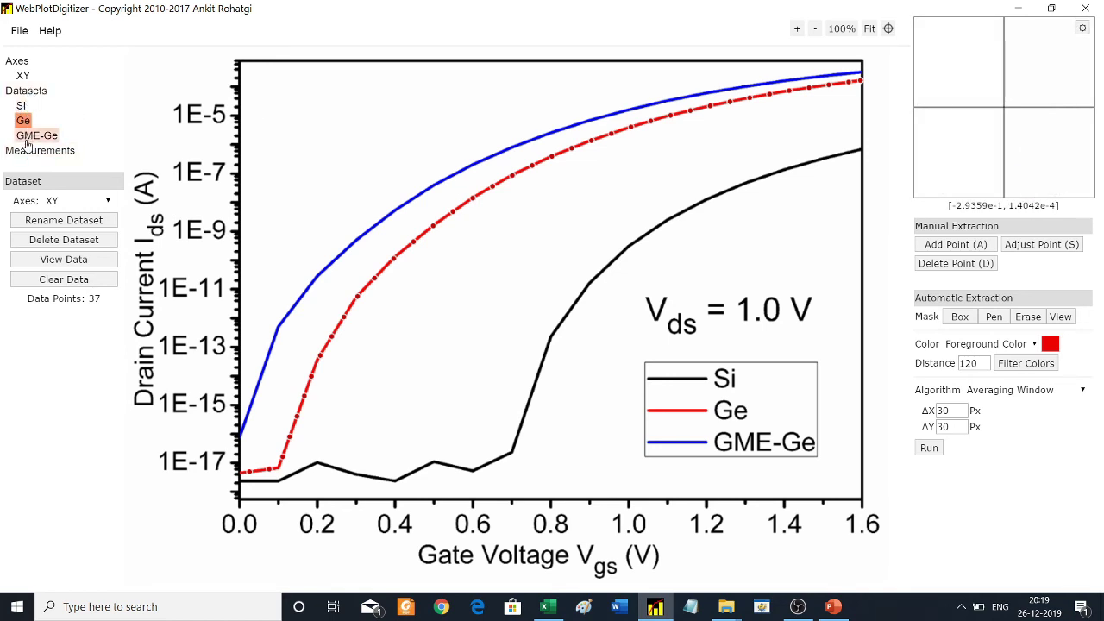
pyautogui.click(19, 35)
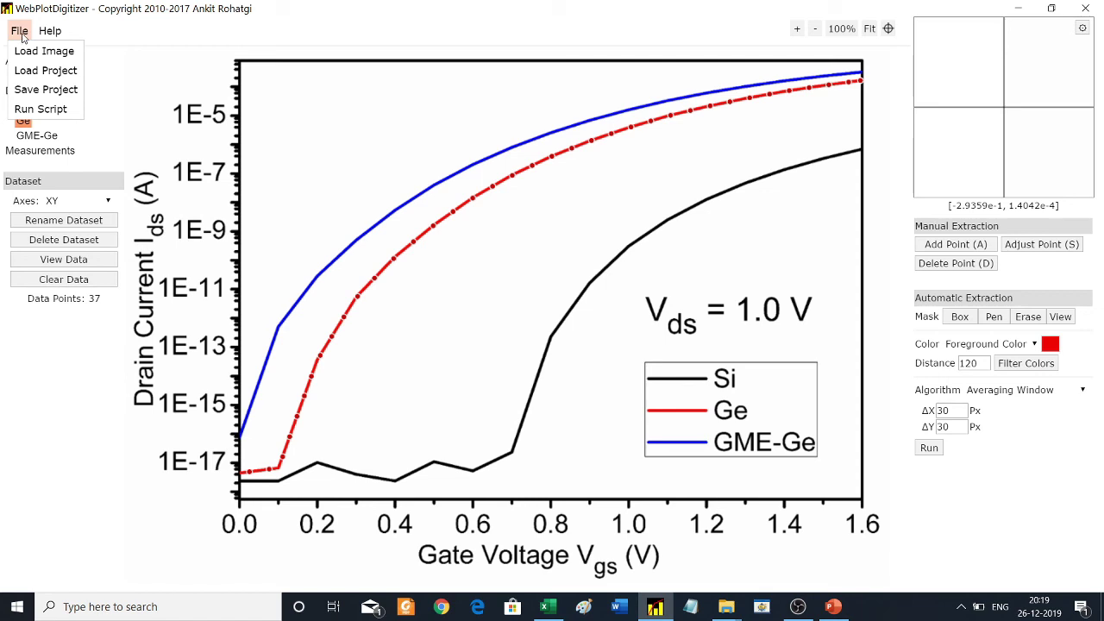
pyautogui.click(50, 93)
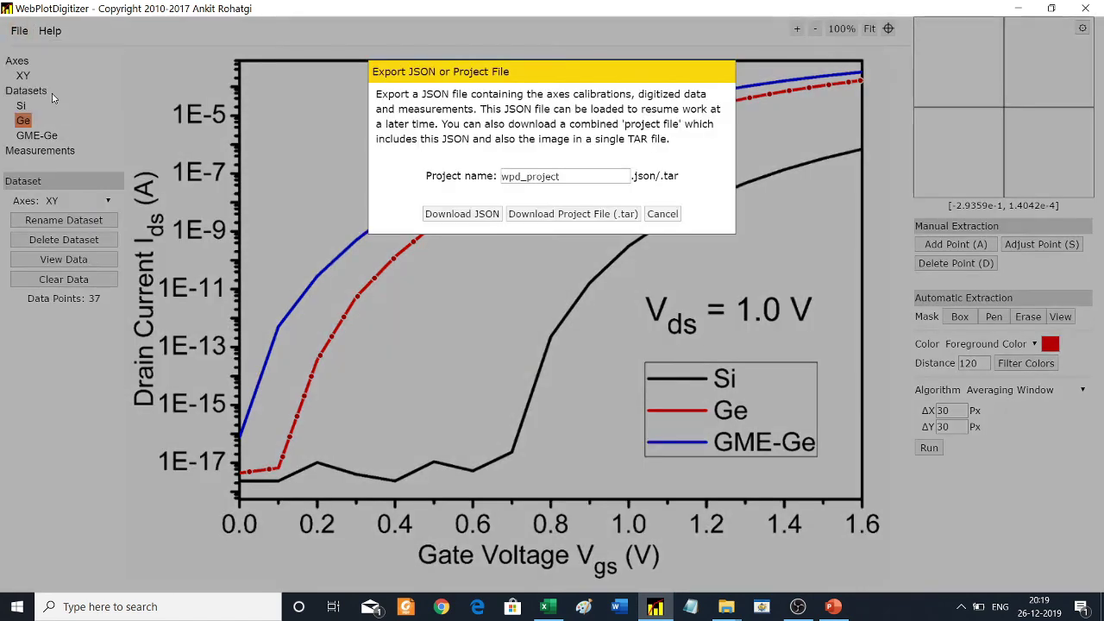
pyautogui.click(559, 216)
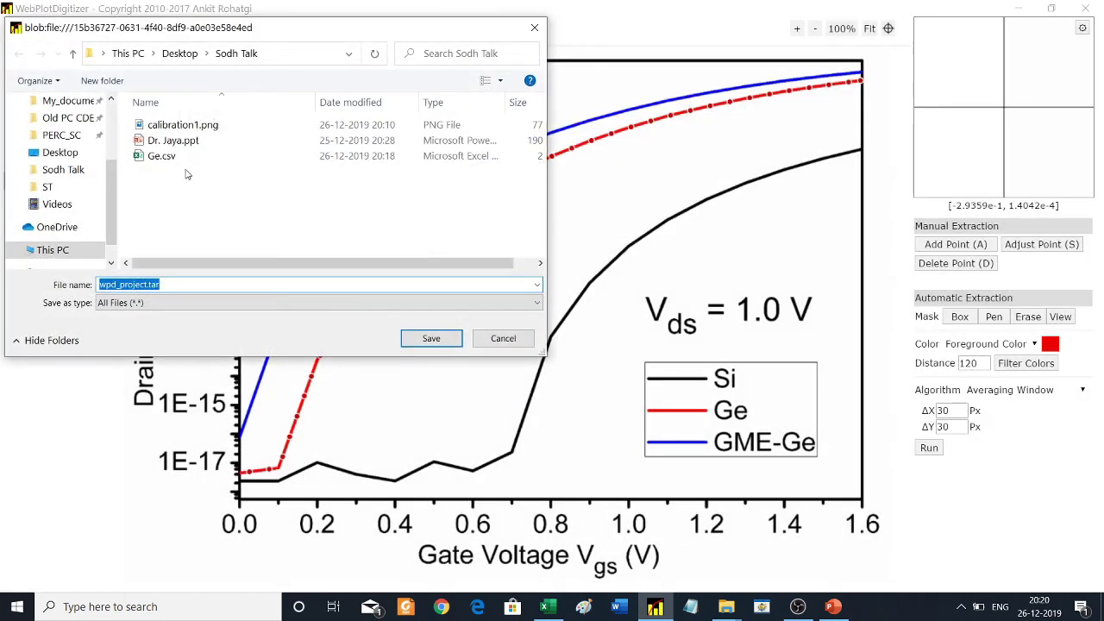
pyautogui.click(438, 342)
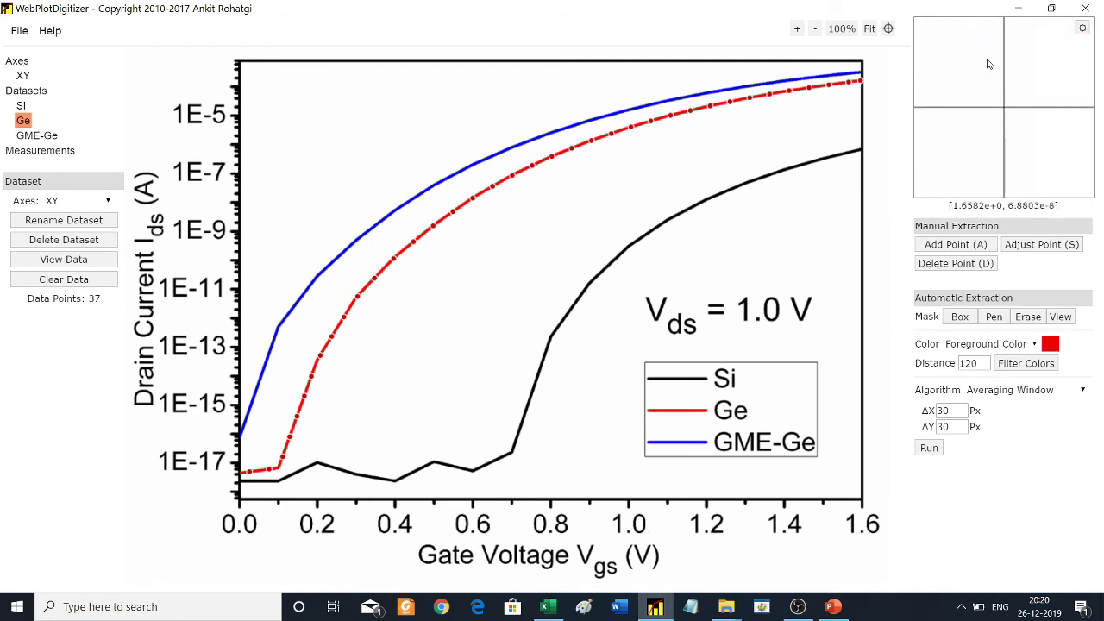
# Quit WebPlotDigitizer, start it again and maximize its window
pyautogui.click(1082, 8)
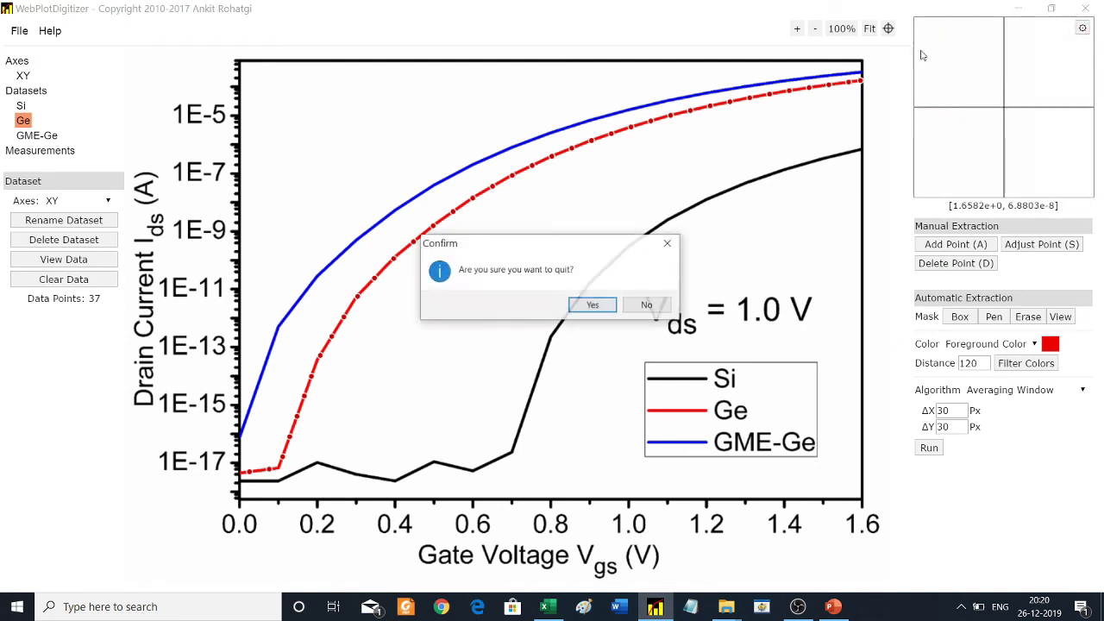
pyautogui.click(593, 306)
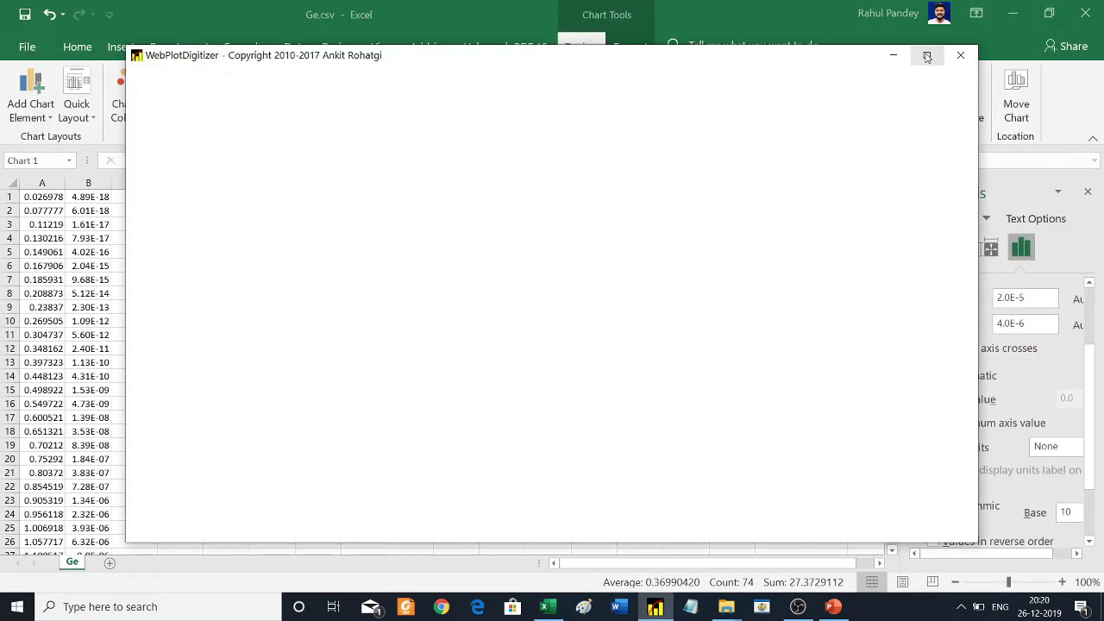
pyautogui.click(927, 55)
# Load the saved project file wpd_project.tar from the Sodh Talk folder
pyautogui.click(19, 31)
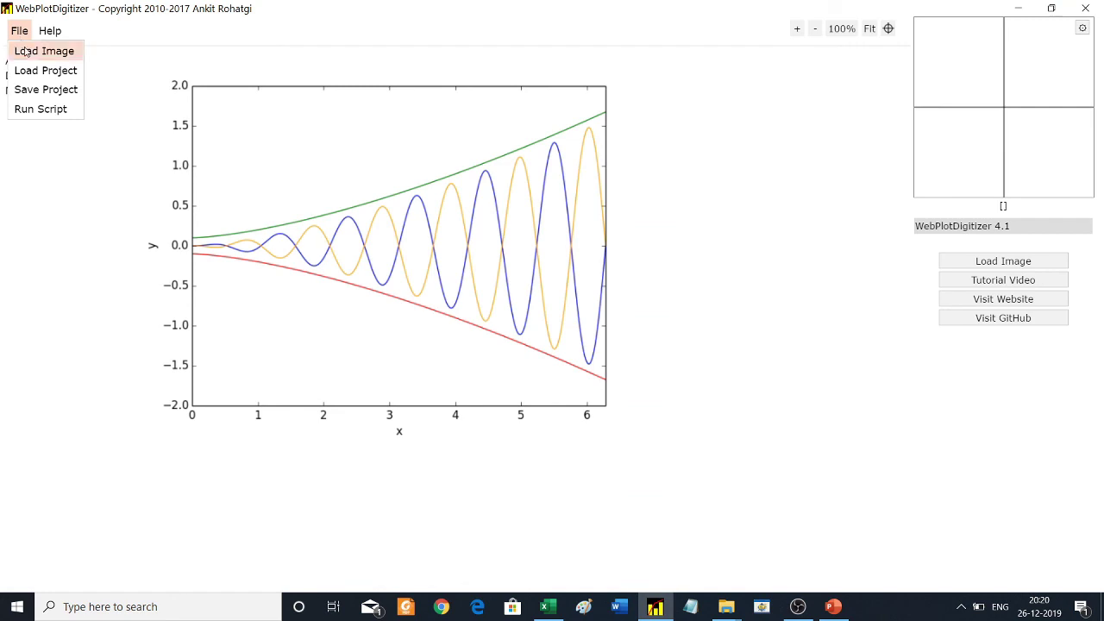
pyautogui.click(39, 72)
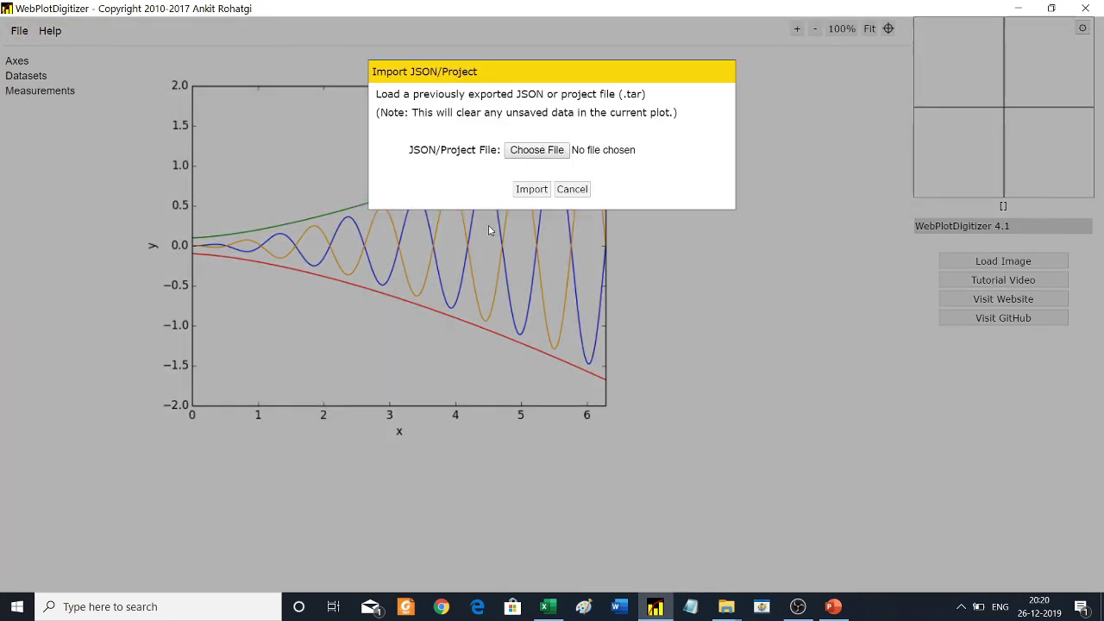
pyautogui.click(536, 151)
pyautogui.click(218, 172)
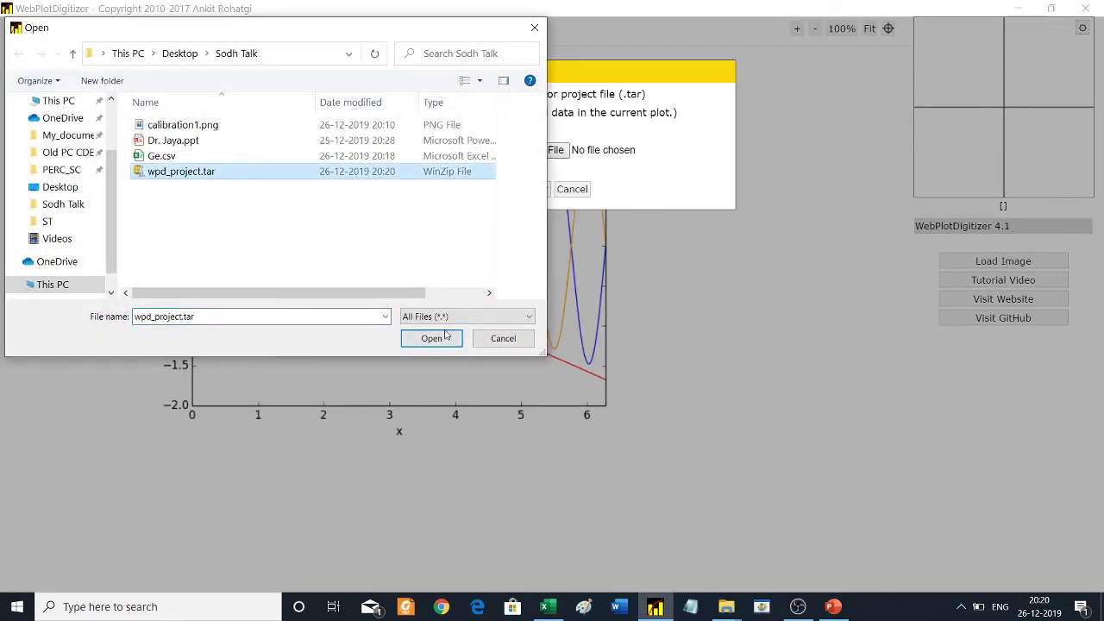
pyautogui.click(438, 338)
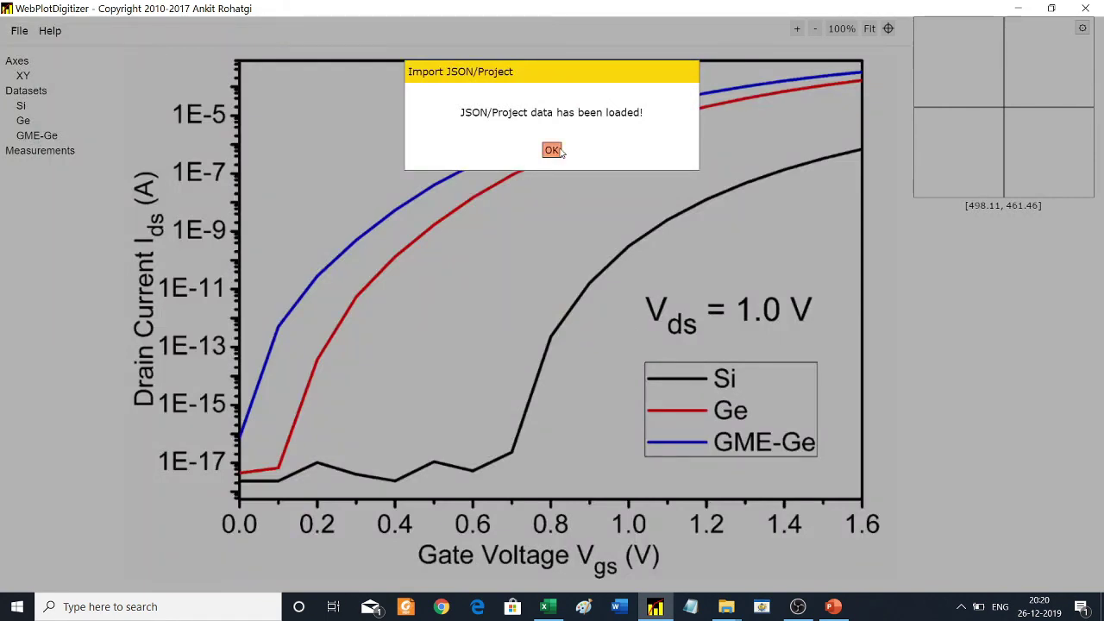
pyautogui.click(552, 150)
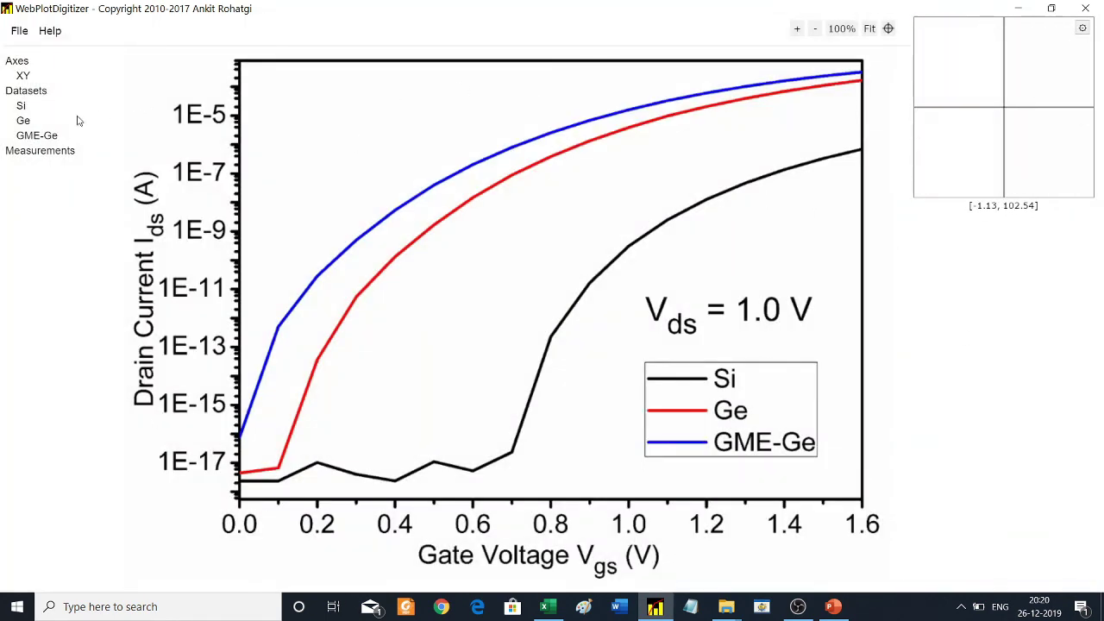
# Switch to PowerPoint and present slide 3, the Thank You For Watching slide, as a slide show
pyautogui.click(834, 607)
pyautogui.click(95, 412)
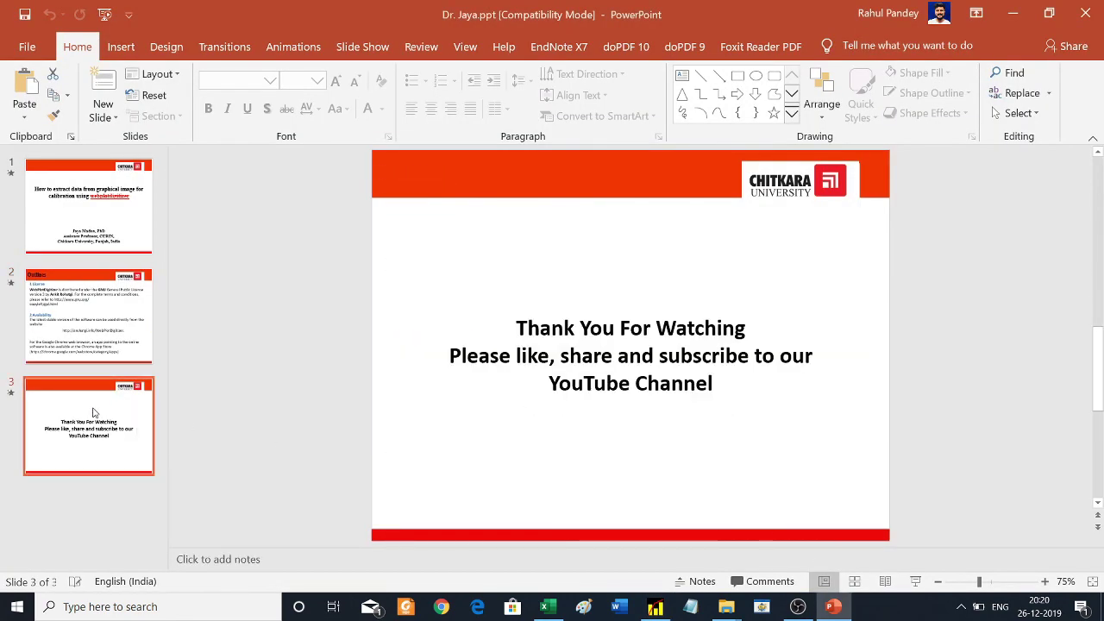
pyautogui.click(913, 588)
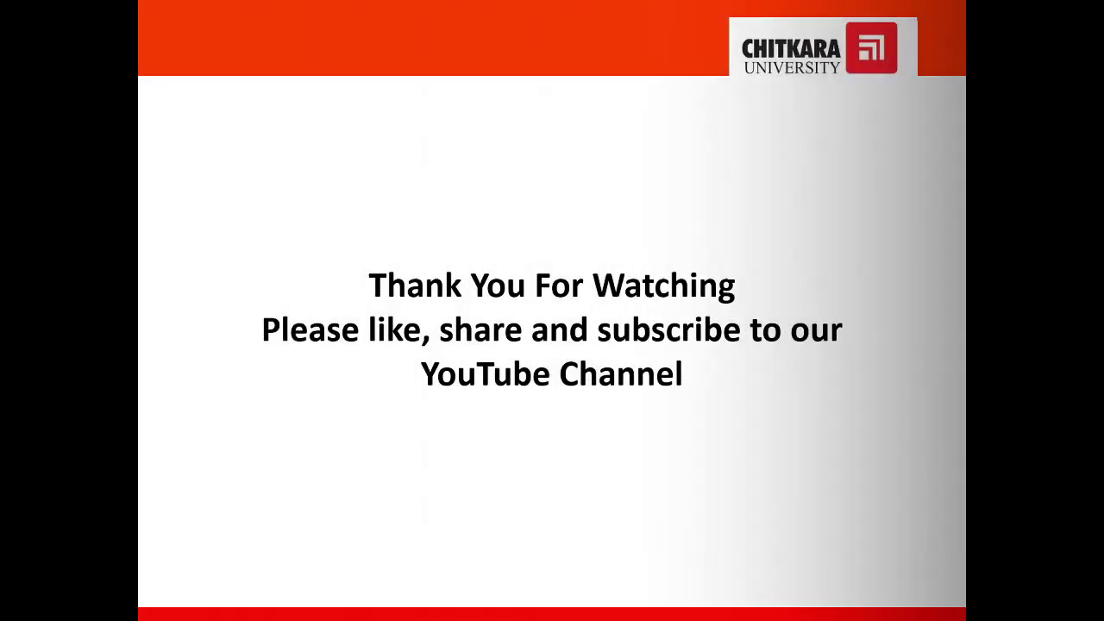